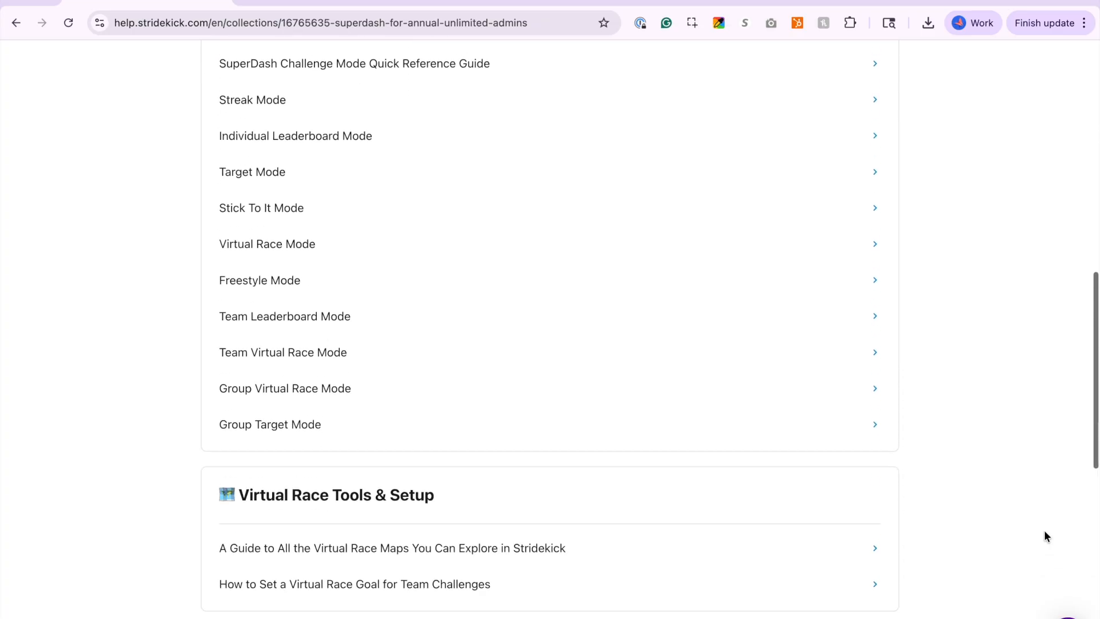
scroll(1044, 537, down, 4)
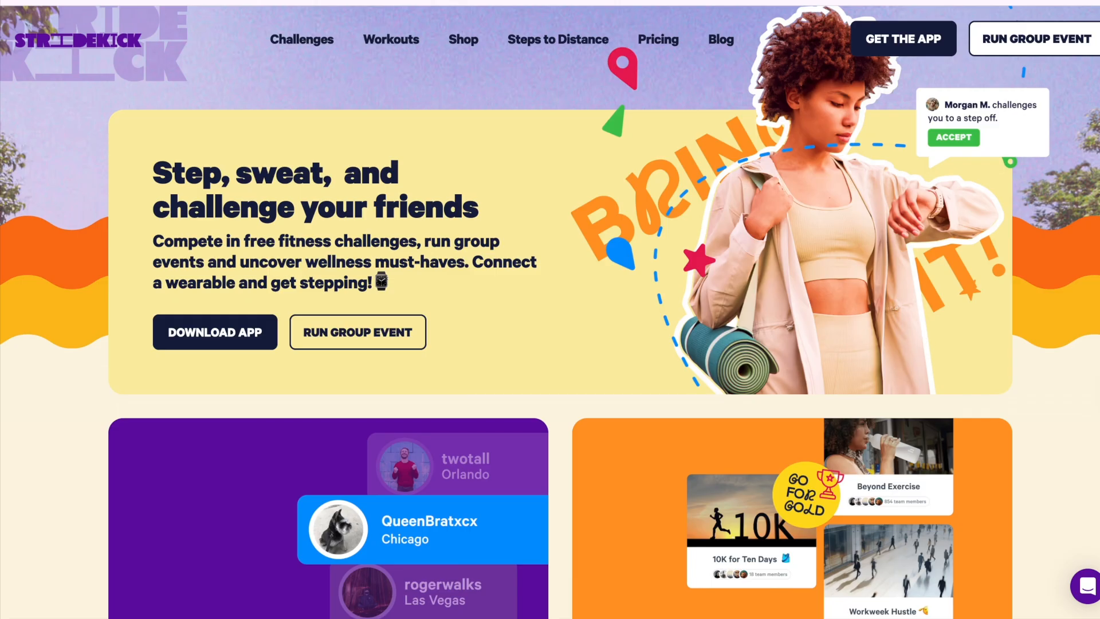
key(super+l)
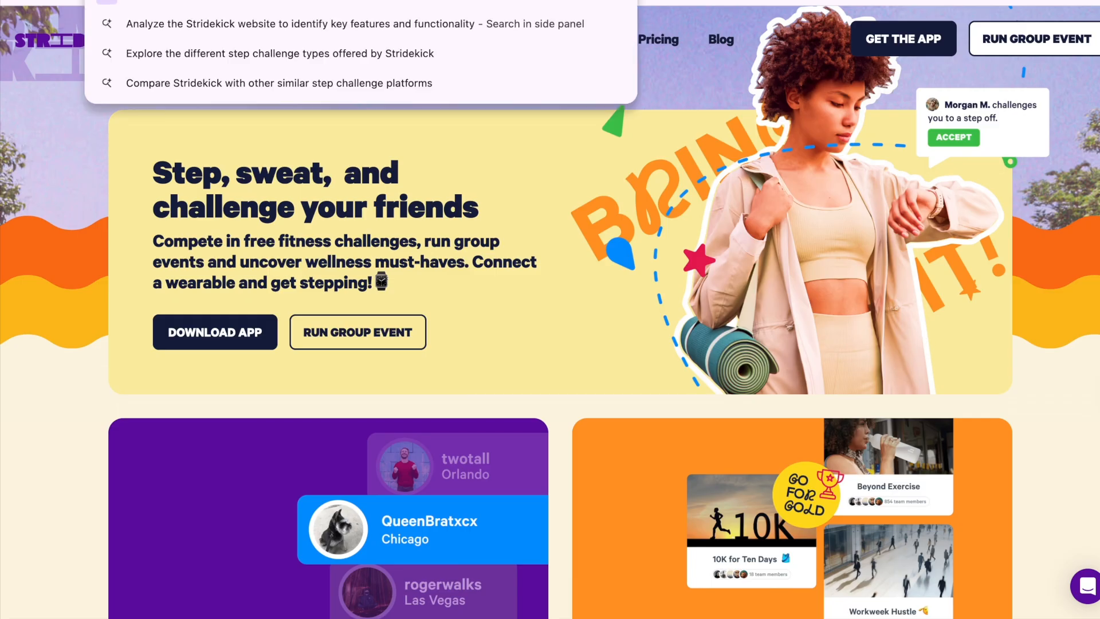
text(https://superdash.stridekickapp.com/)
key(Return)
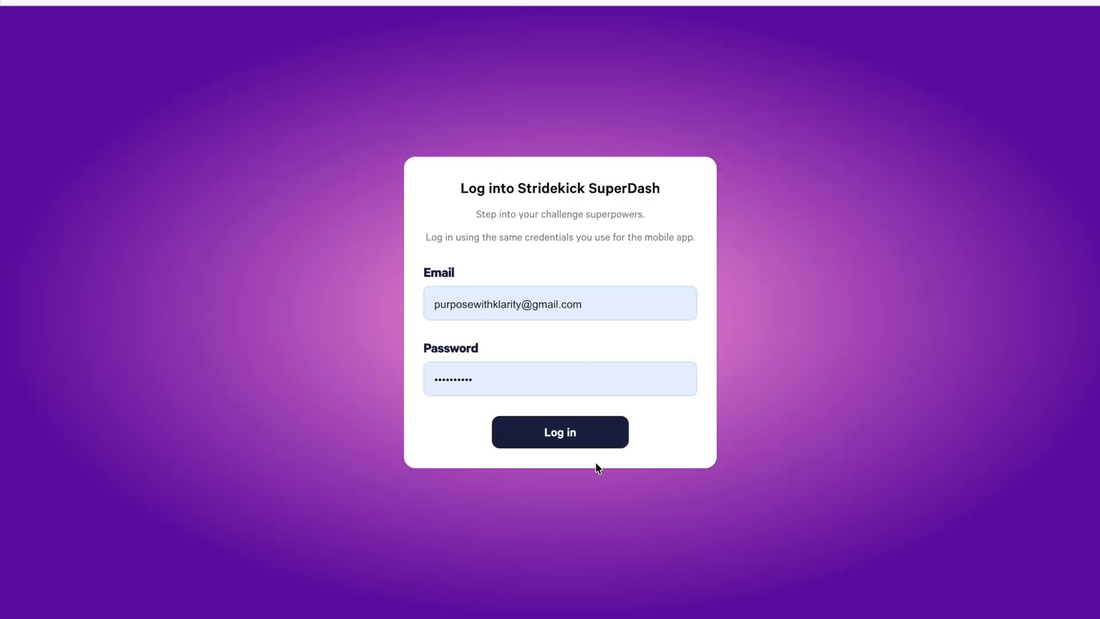
click(596, 445)
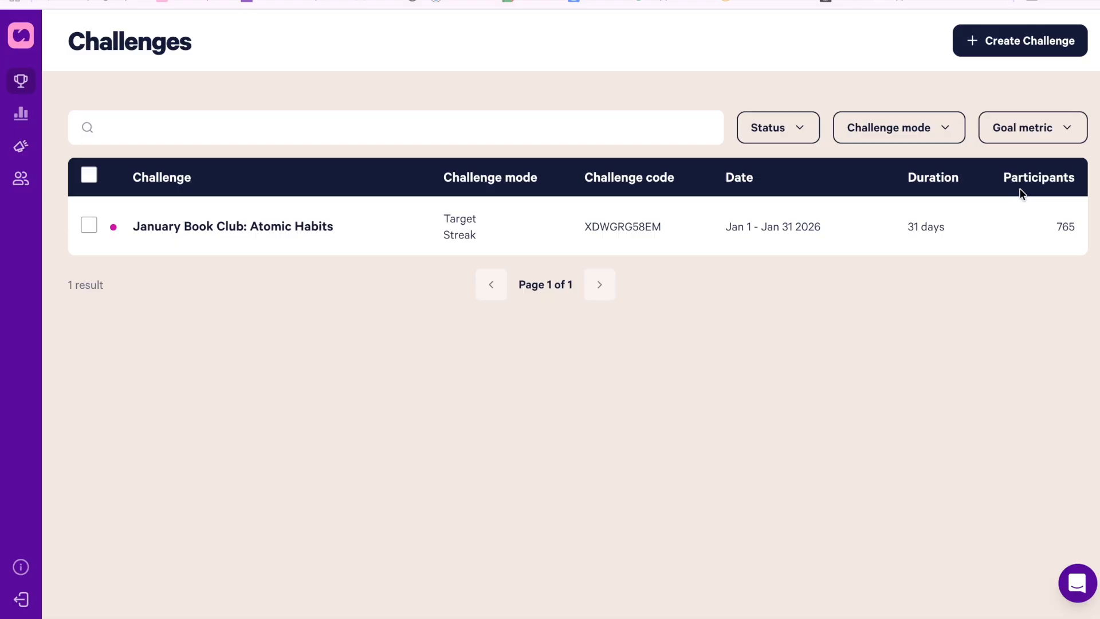
Start a new challenge and name it "⚾ Opening Day Challenge".
click(1016, 51)
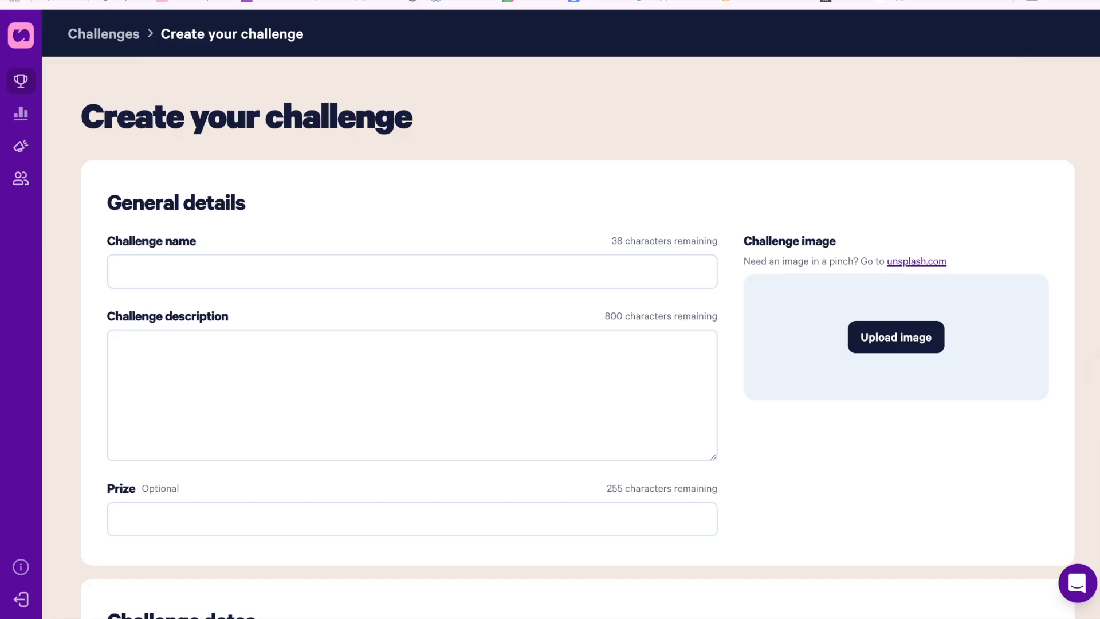
click(418, 268)
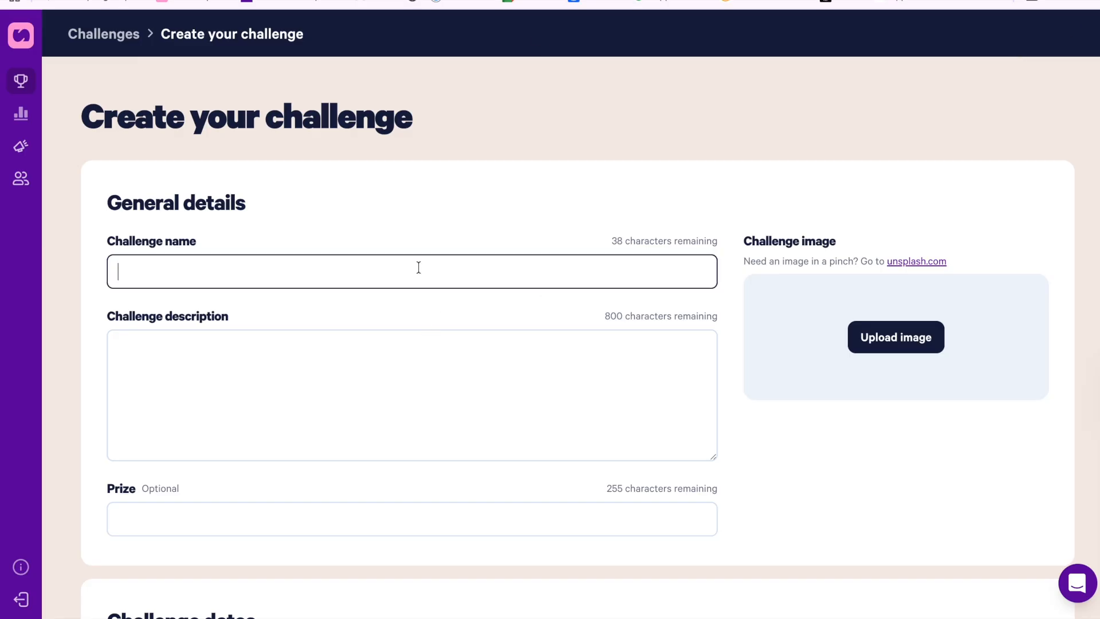
text(⚾ Opening Day Challenge)
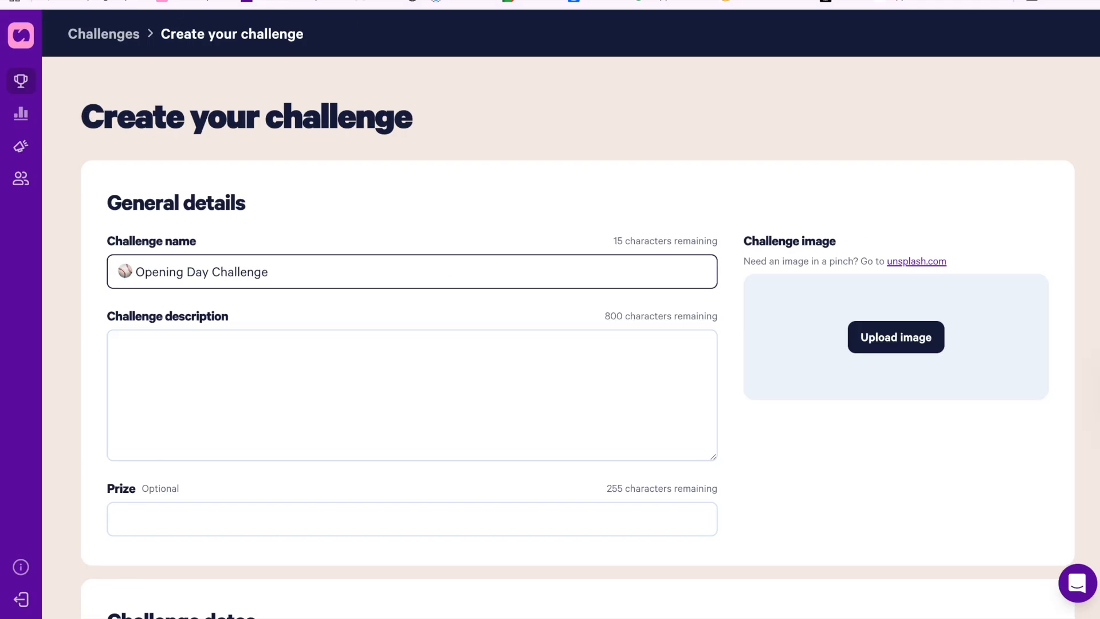
Enter a challenge description beginning "Step up to the plate in this team challenge" and saying that teams compete for the highest average steps.
key(super+Tab)
key(super+Tab)
click(506, 390)
text(Step up to the plate in this team challenge to celebrate the start of baseball season. Whether you are a baseball lover or just here for the hot dogs and peanuts, this challenge is all about finding your stride. Teams will compete to see who averages the most steps by the end of the challenge and will be crowned the opening-day champion.)
Upload the baseball stadium photo, the JPEG starting with 15-51-06-242 in Downloads, as the challenge image.
click(889, 336)
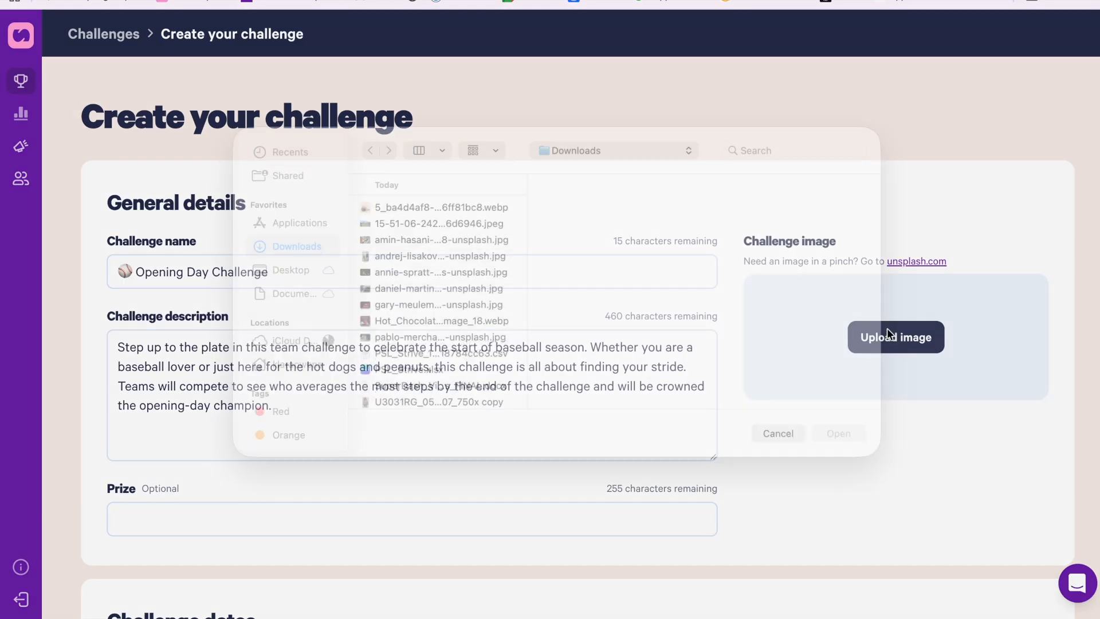
click(417, 246)
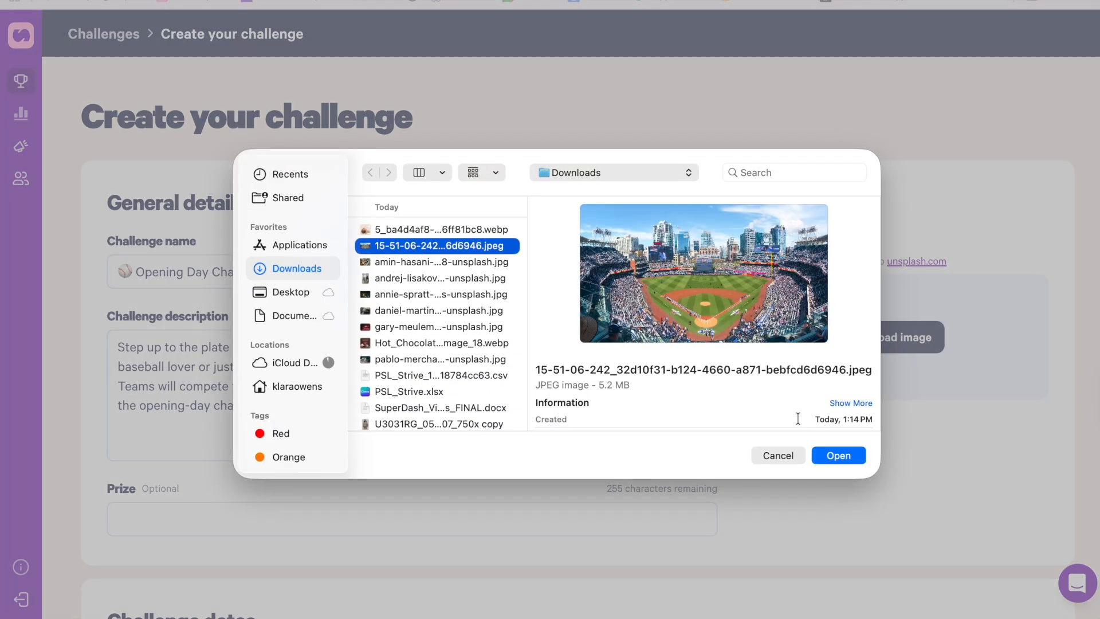
click(847, 453)
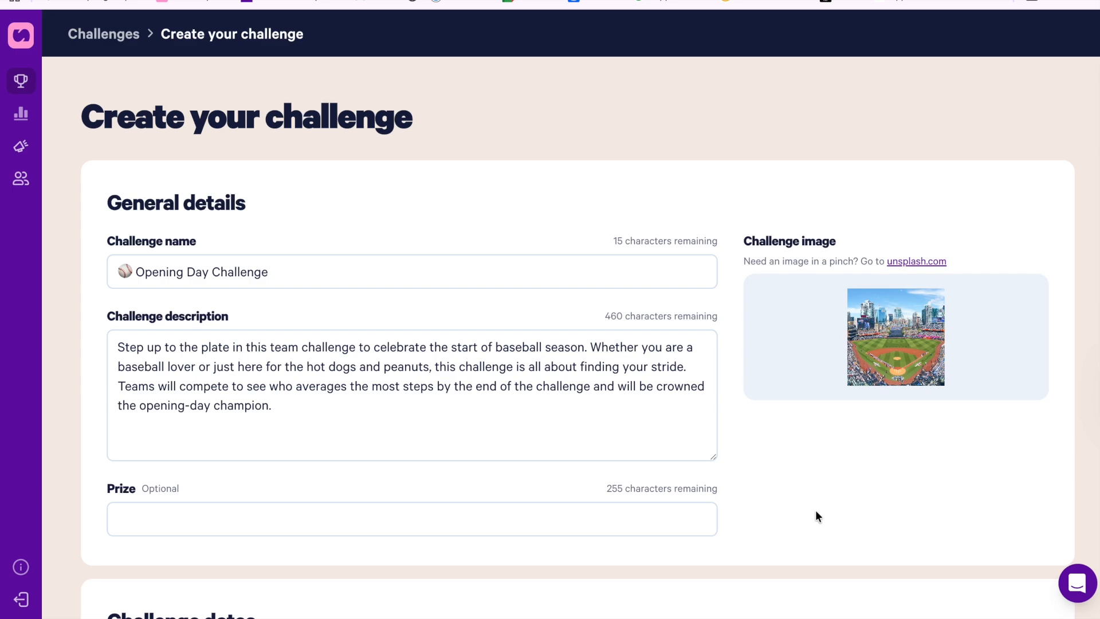
Set the challenge's end date to 2026-04-30.
scroll(817, 516, down, 8)
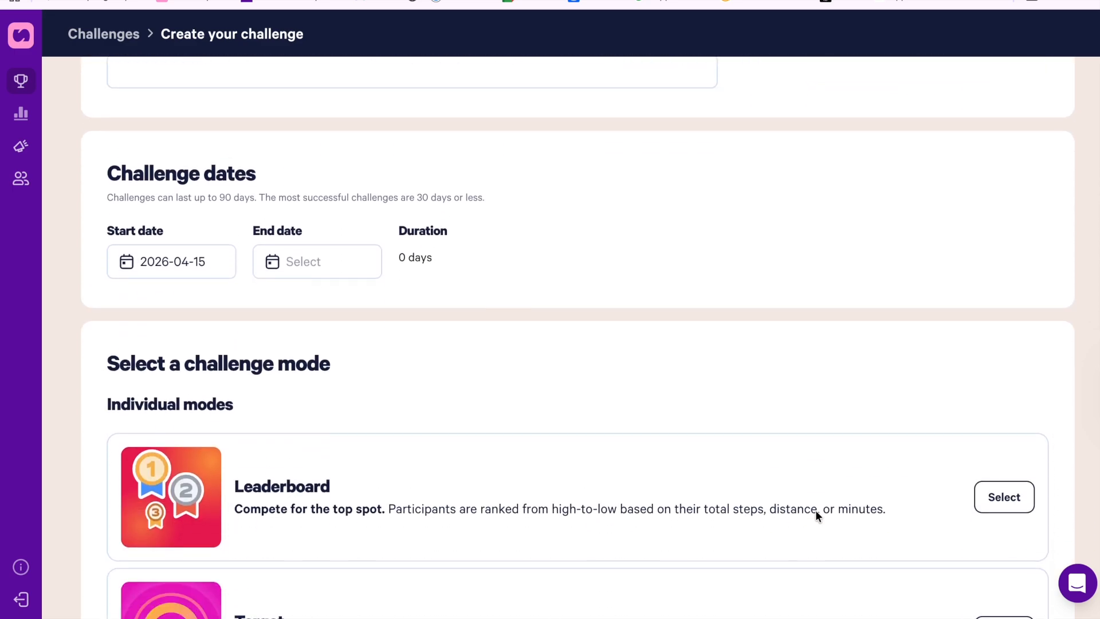
click(306, 253)
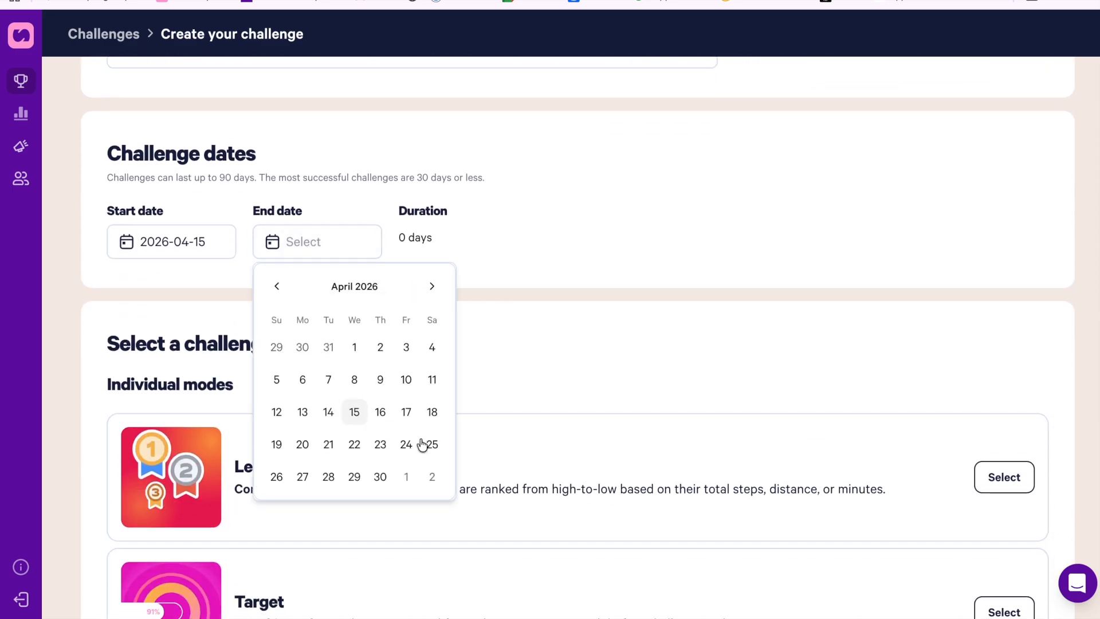
click(380, 477)
click(640, 263)
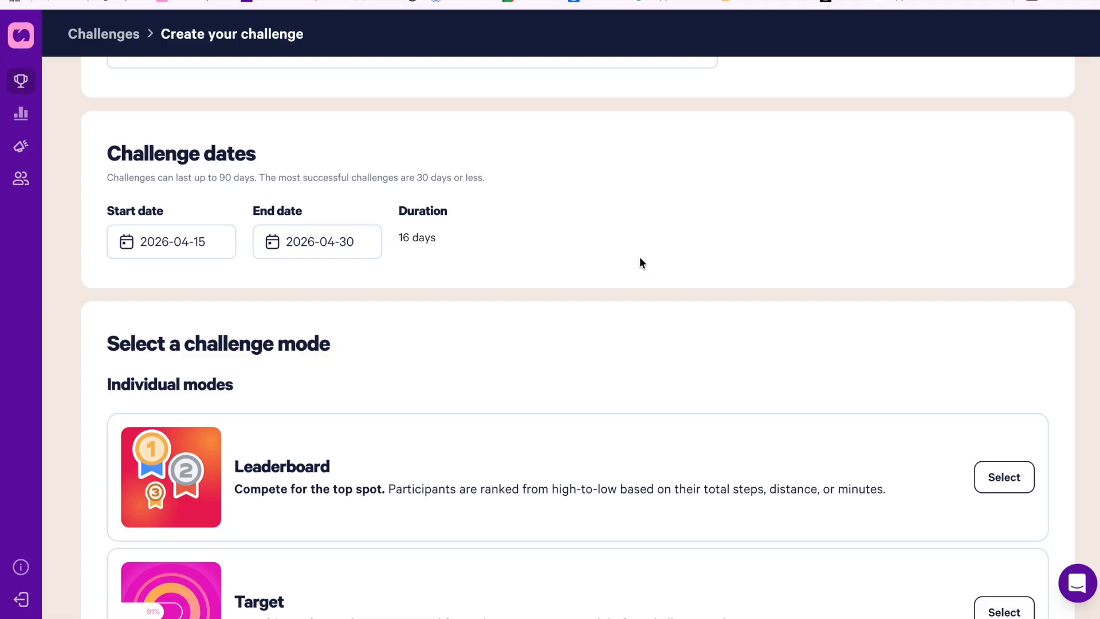
Add the Team Leaderboard mode with the Steps metric, admin-created teams and no participant assignment.
scroll(640, 258, down, 4)
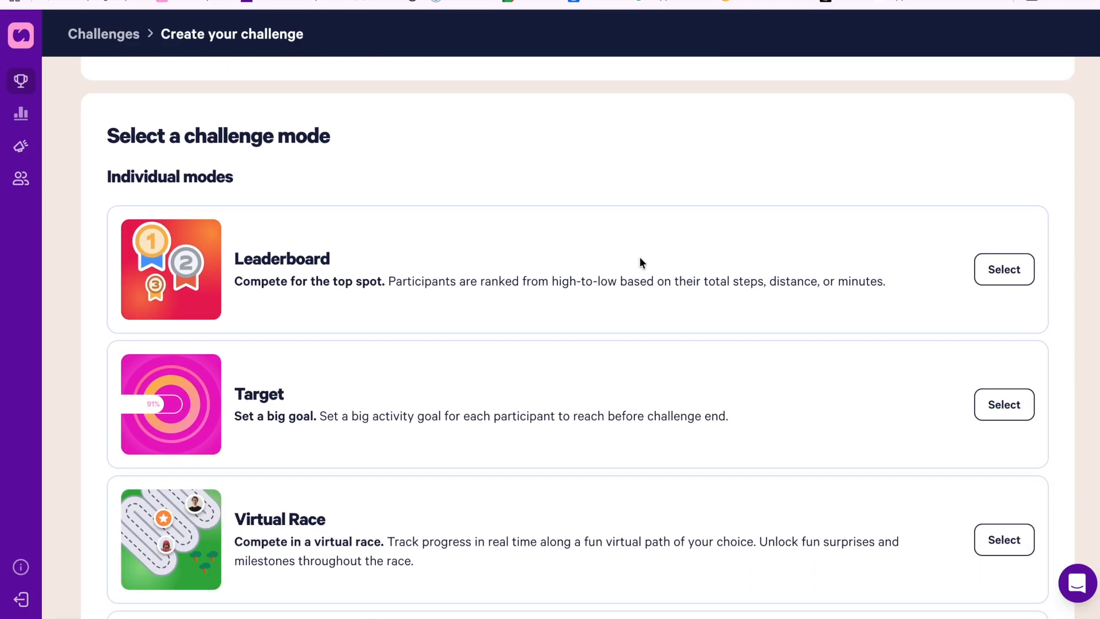
scroll(639, 256, down, 12)
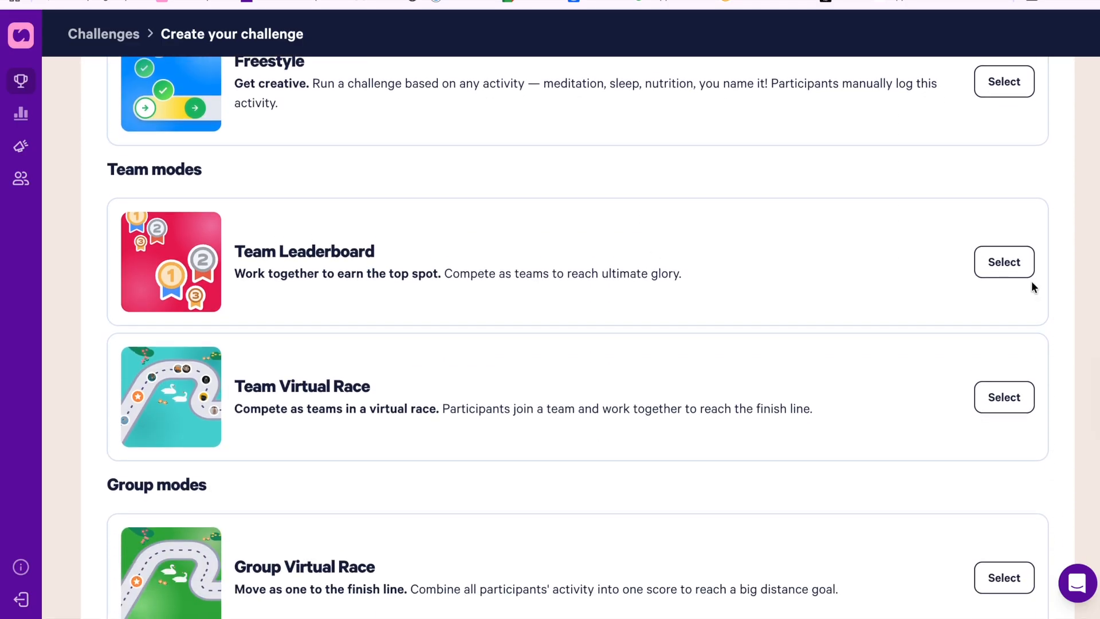
click(1019, 268)
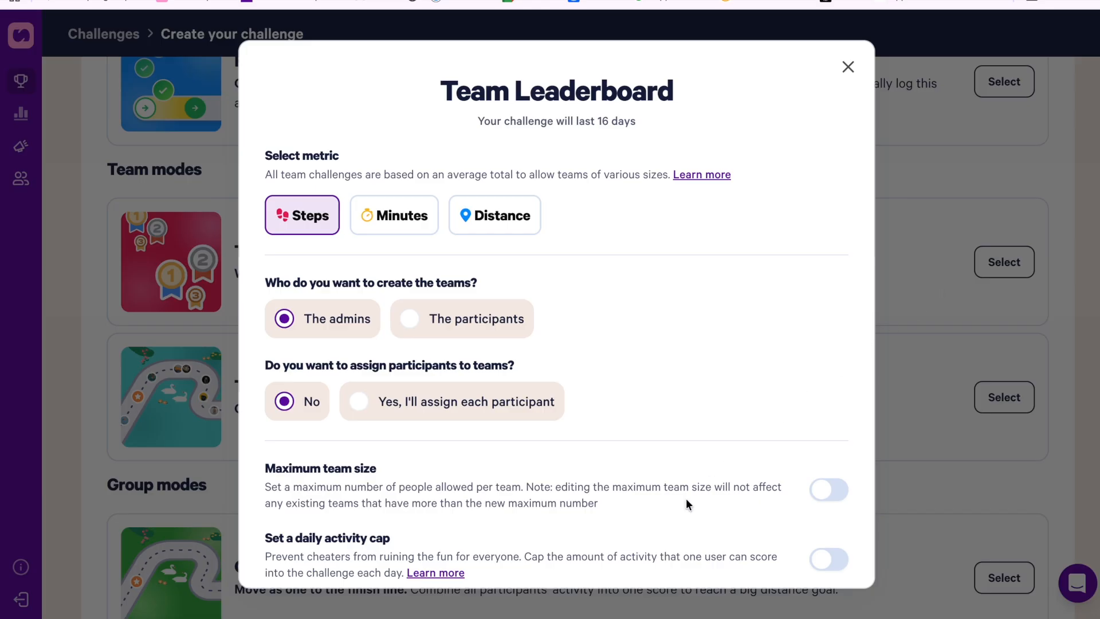
scroll(686, 503, down, 2)
click(688, 526)
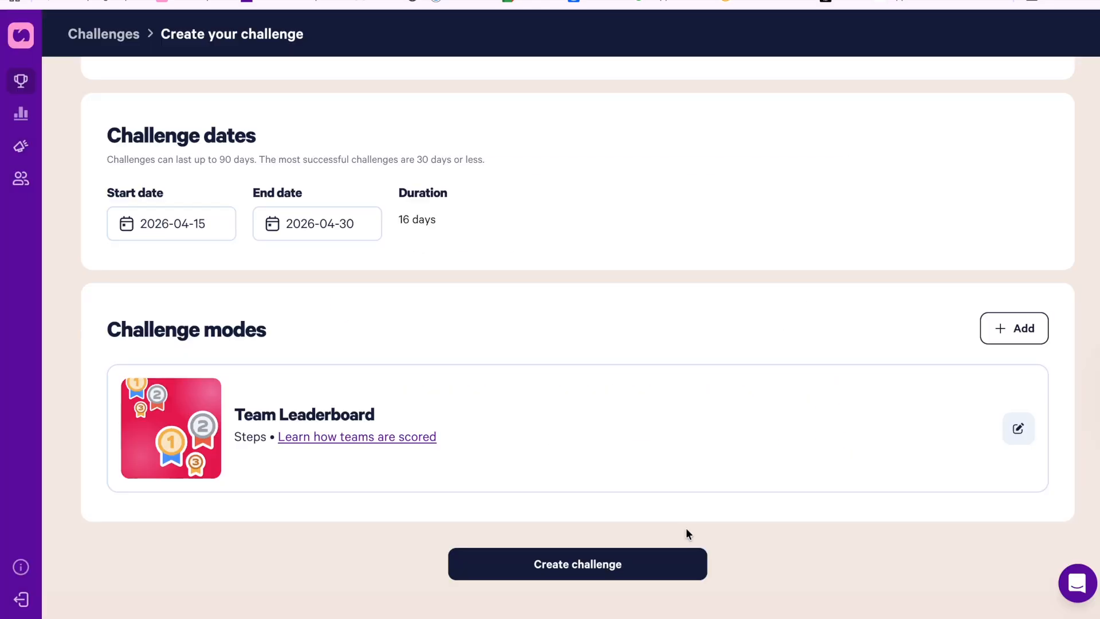
Add a Streak mode with the Steps metric and allow users to set their own goal.
click(1003, 339)
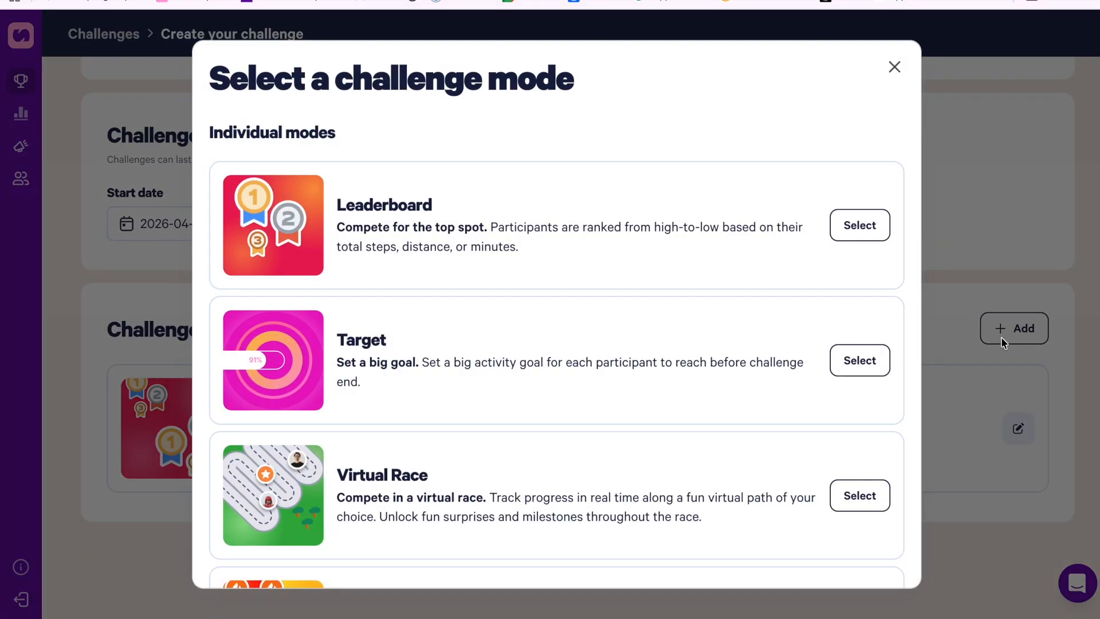
scroll(673, 512, down, 1)
scroll(672, 511, down, 6)
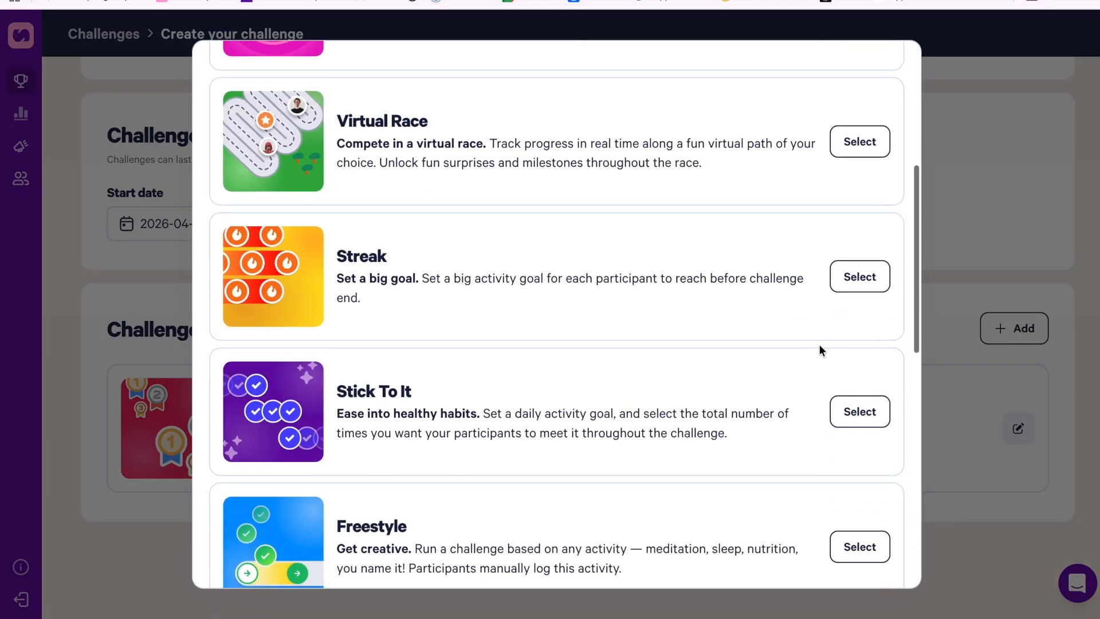
click(851, 274)
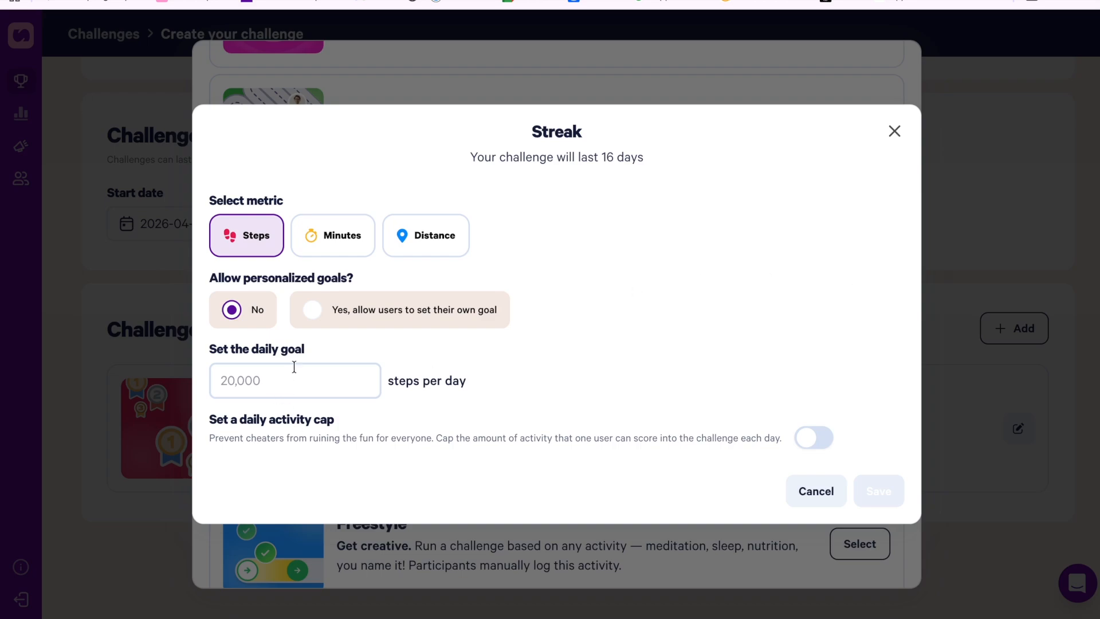
click(309, 310)
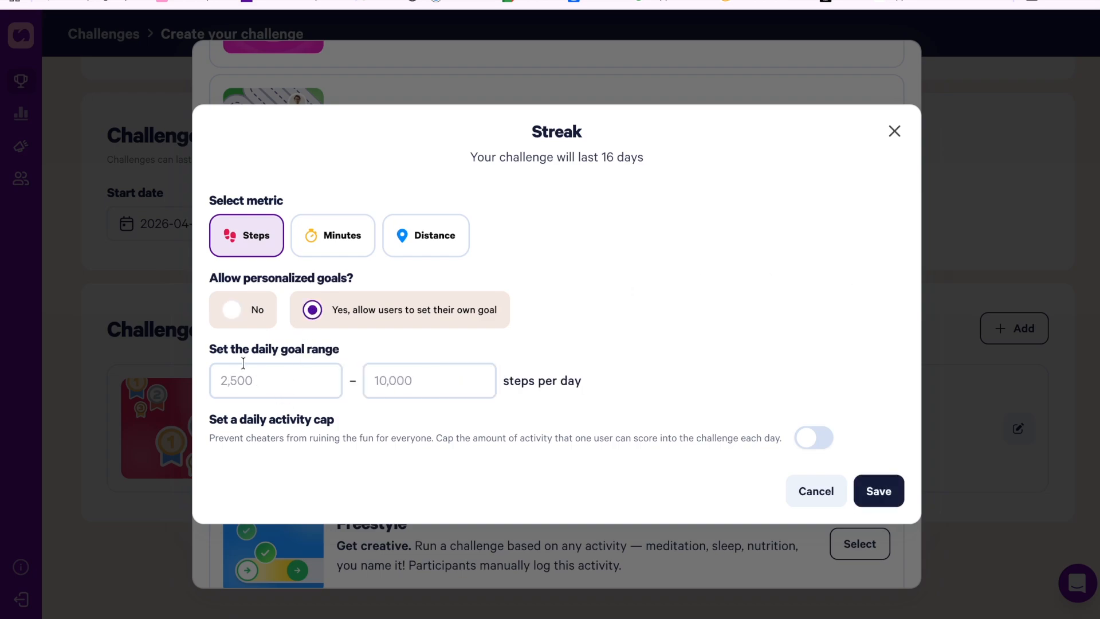
Set the Streak mode's daily goal range to 3000–15000 steps per day.
click(222, 381)
text(3000)
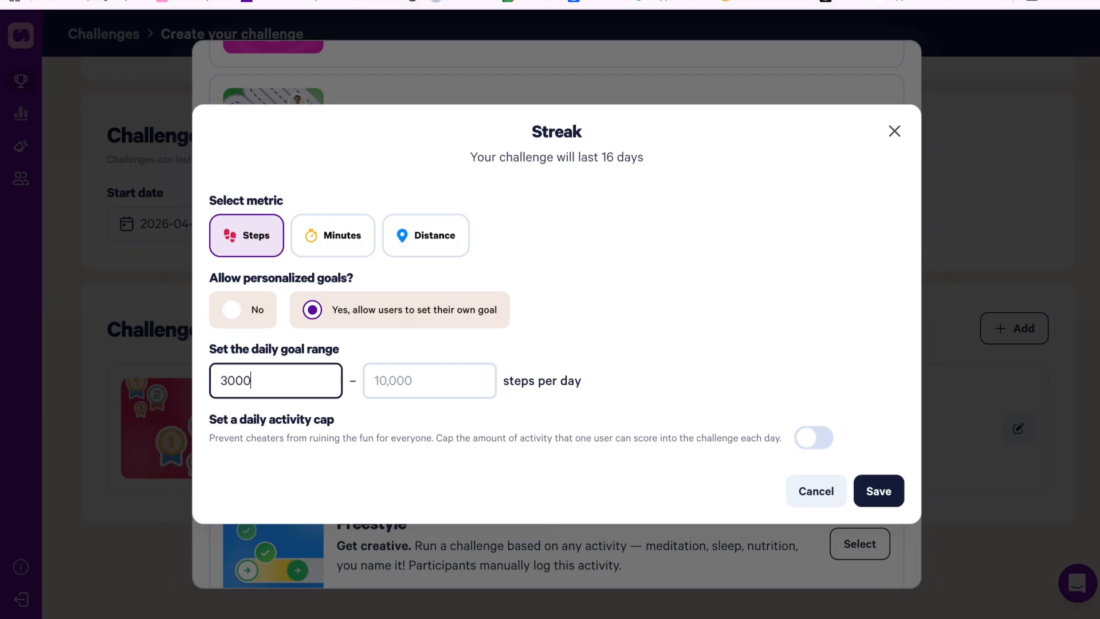
click(441, 381)
text(150)
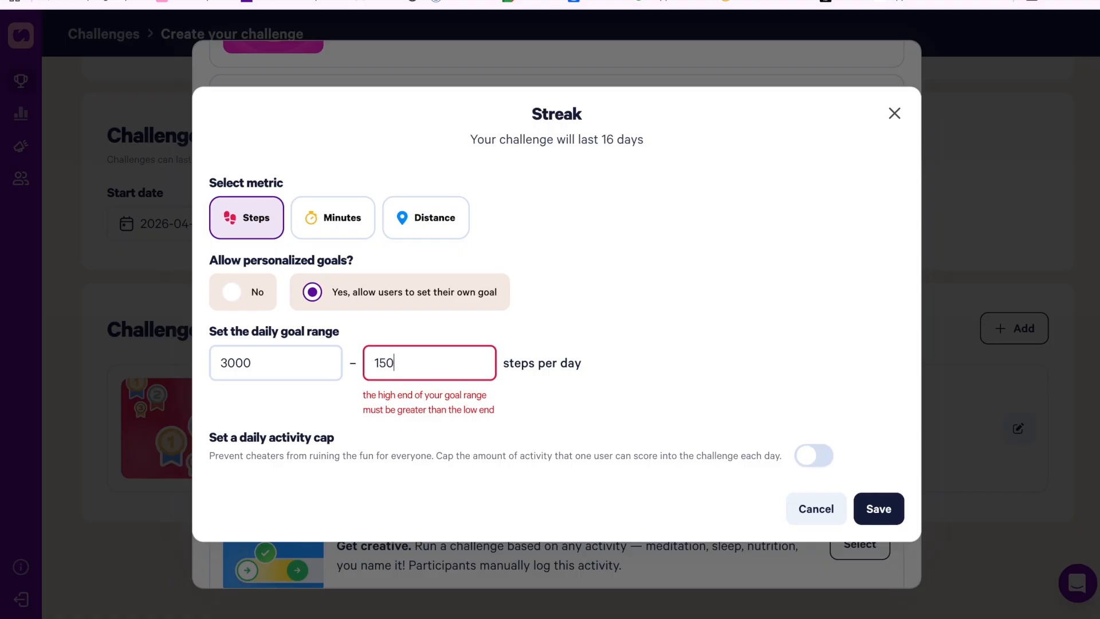
text(00)
click(854, 363)
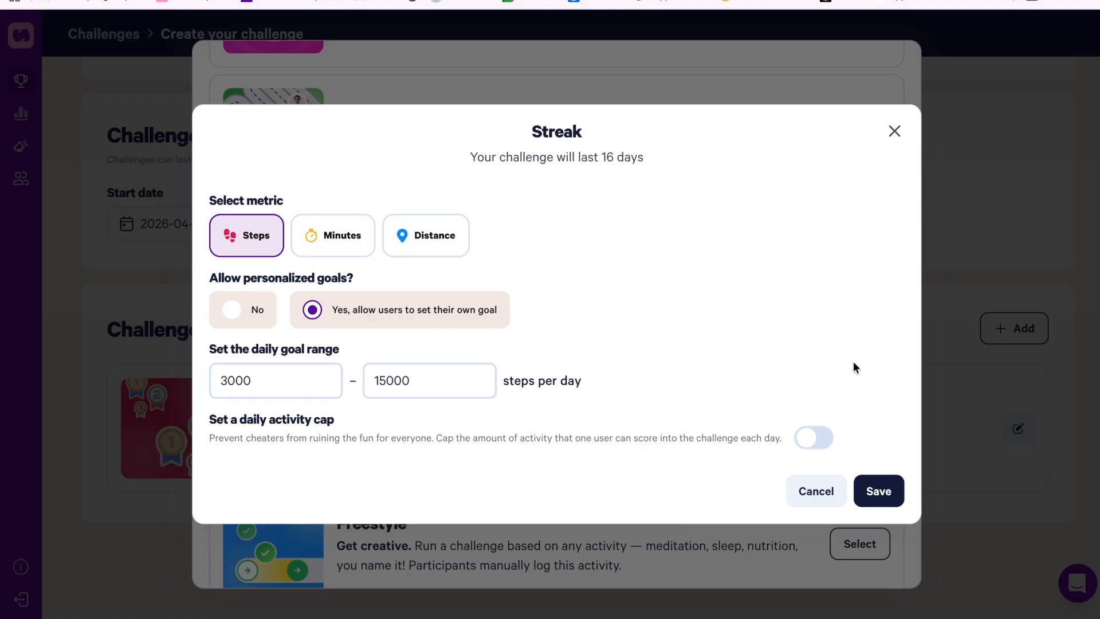
Enable a daily activity cap of 20000 steps per day for the Streak mode and save it.
click(802, 449)
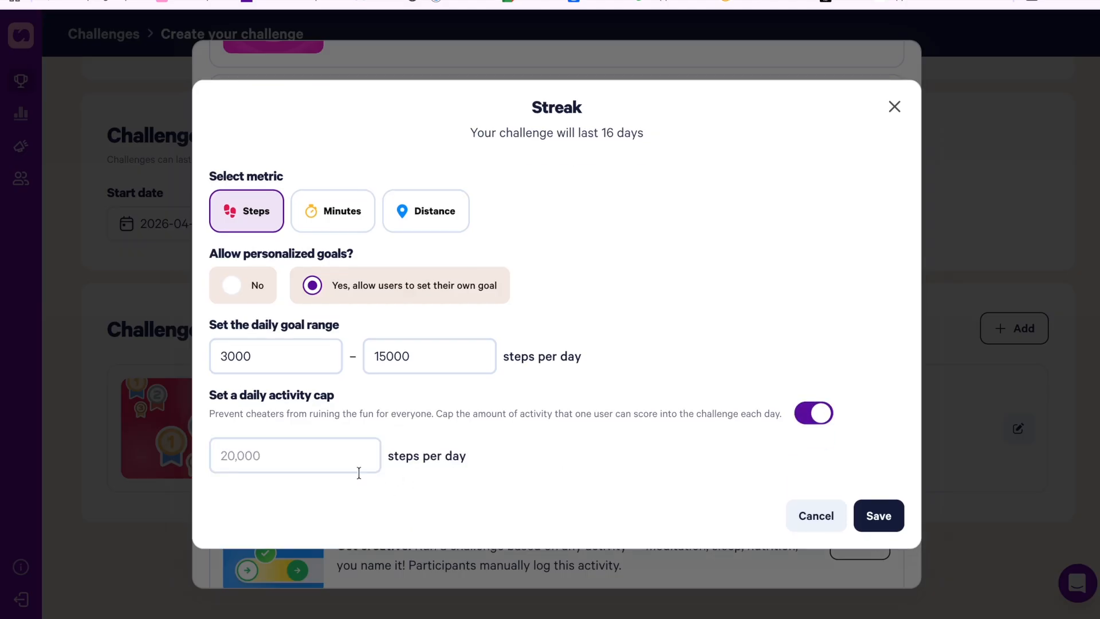
click(343, 464)
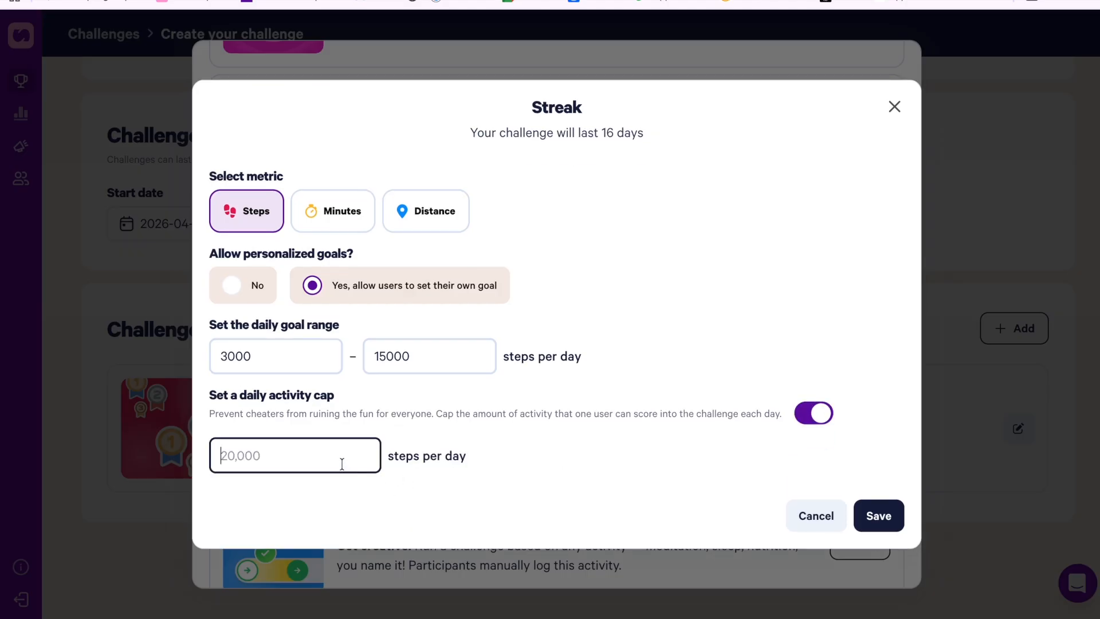
text(20000)
click(586, 467)
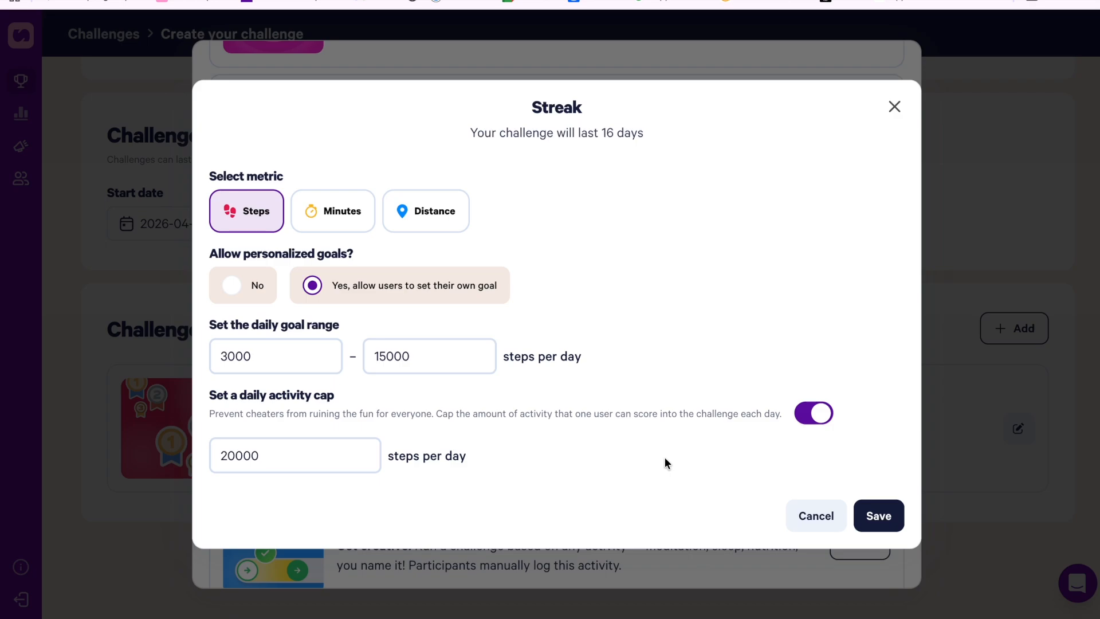
click(878, 515)
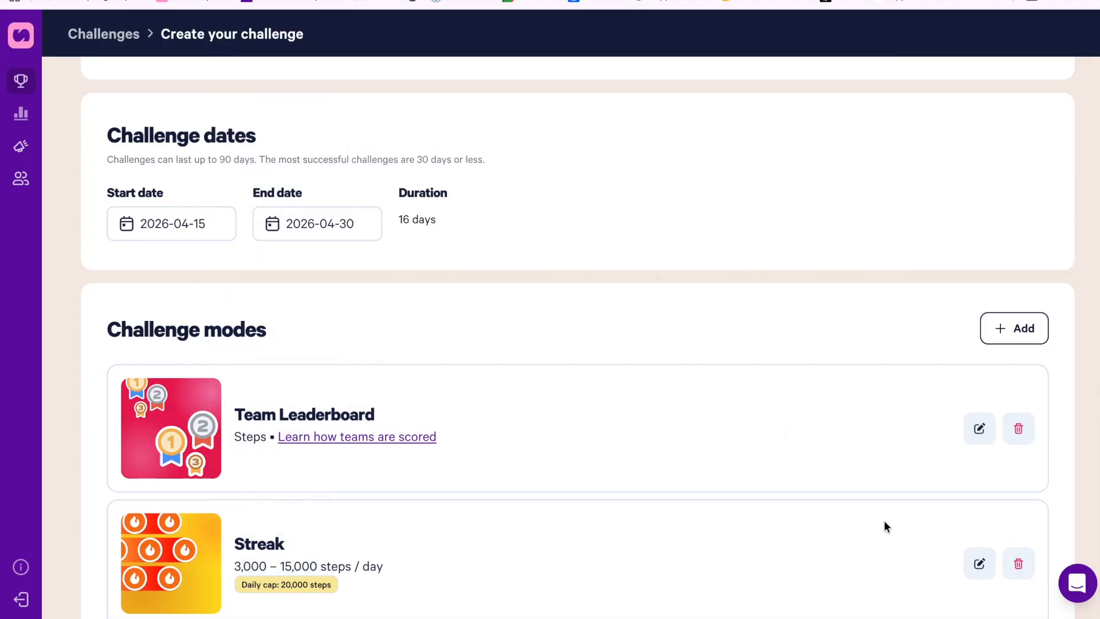
Create the challenge and copy its invite link and challenge code for inviting participants.
scroll(885, 520, down, 3)
click(652, 561)
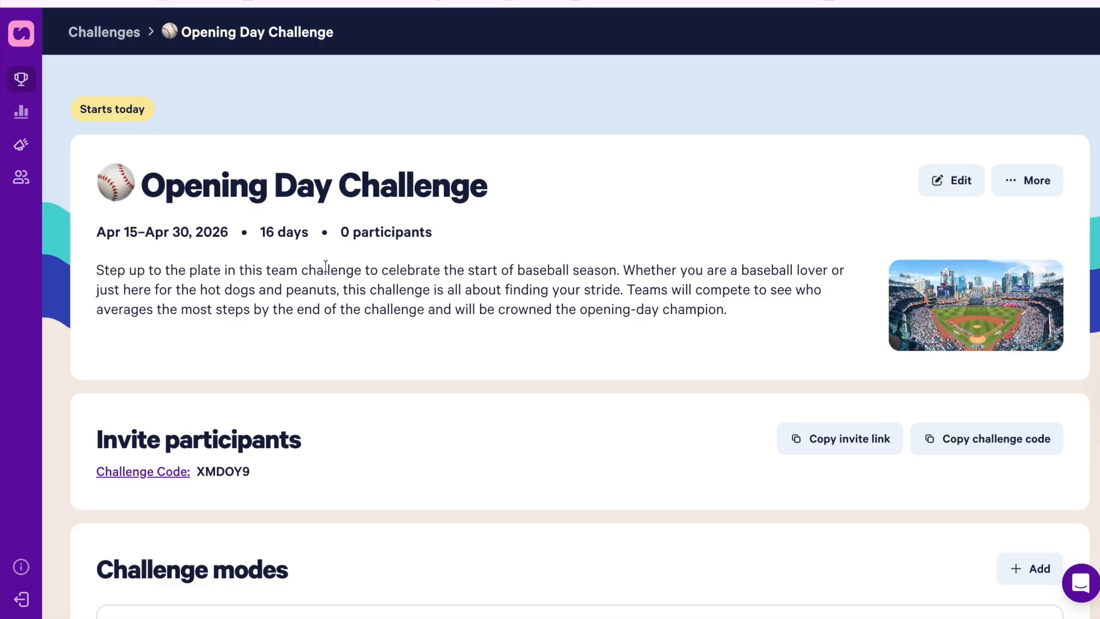
scroll(326, 266, down, 3)
scroll(325, 266, down, 4)
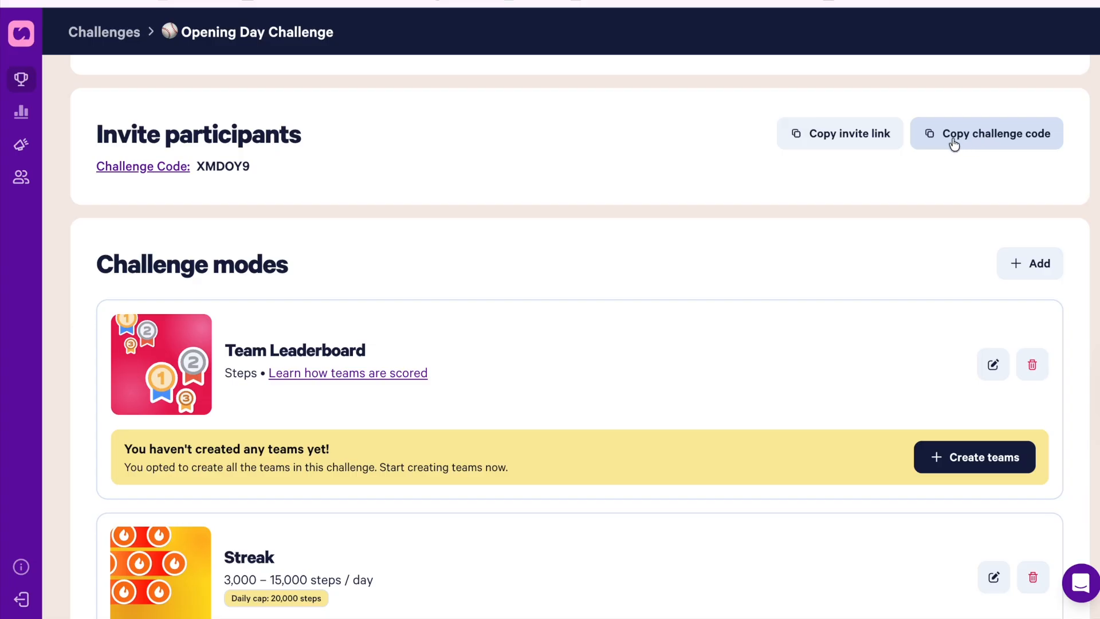
click(863, 144)
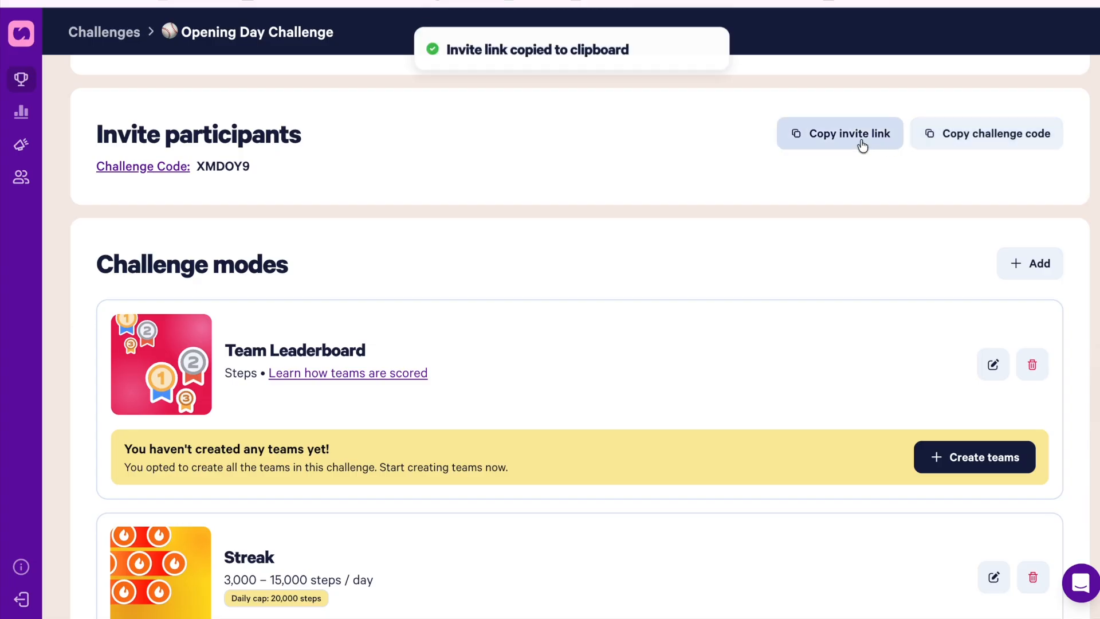
click(986, 133)
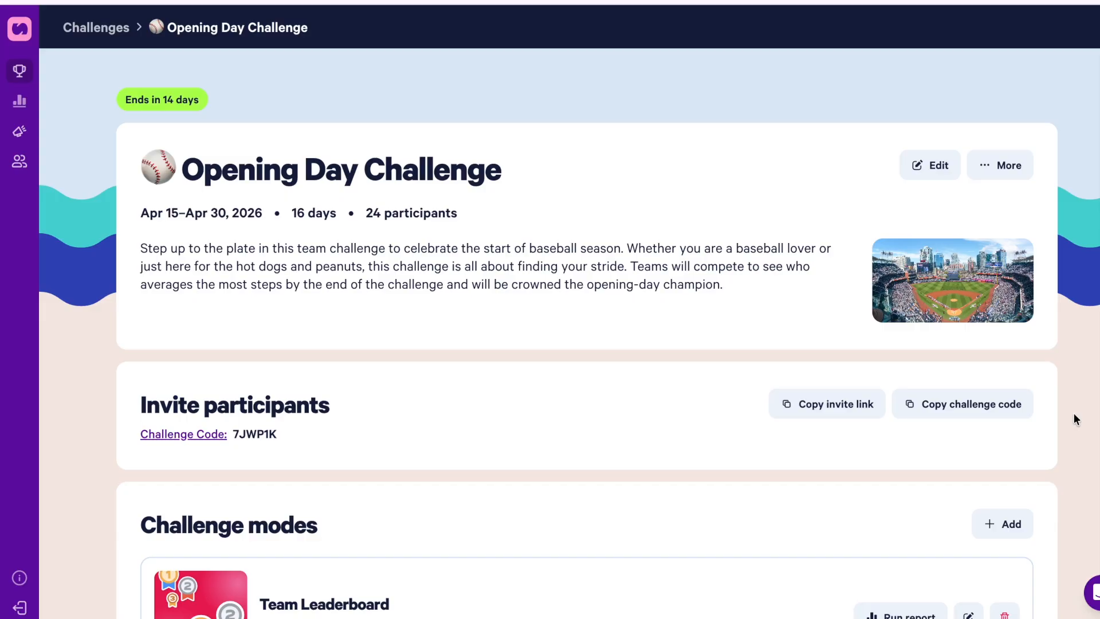
Search past challenges for "going" and add the matching challenge's participants to the Opening Day Challenge.
scroll(1074, 413, down, 10)
scroll(1074, 414, down, 1)
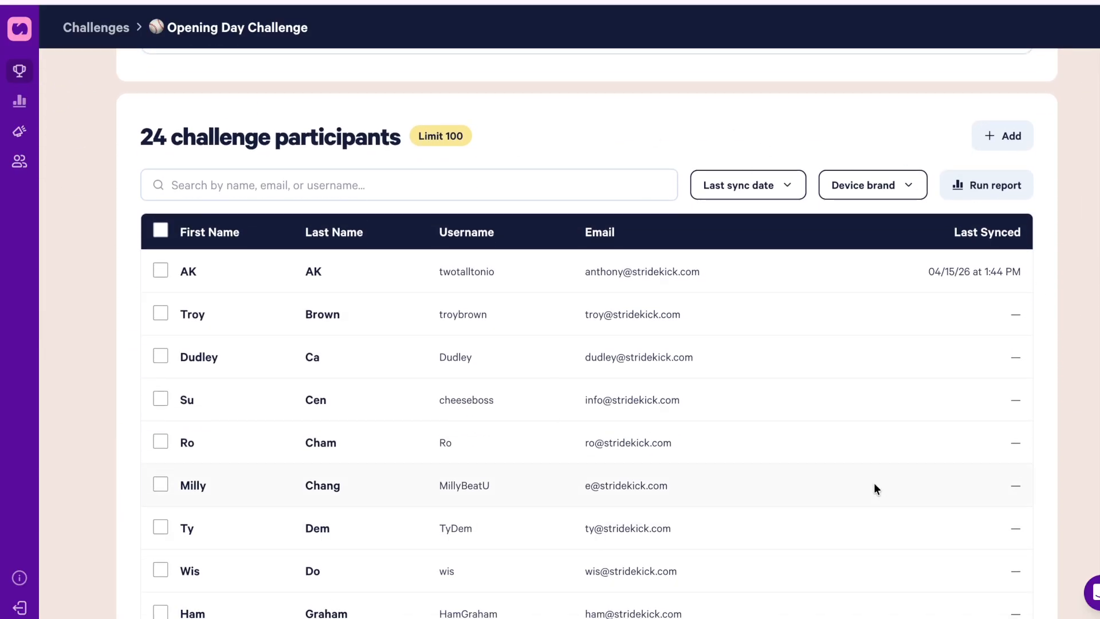
click(1003, 139)
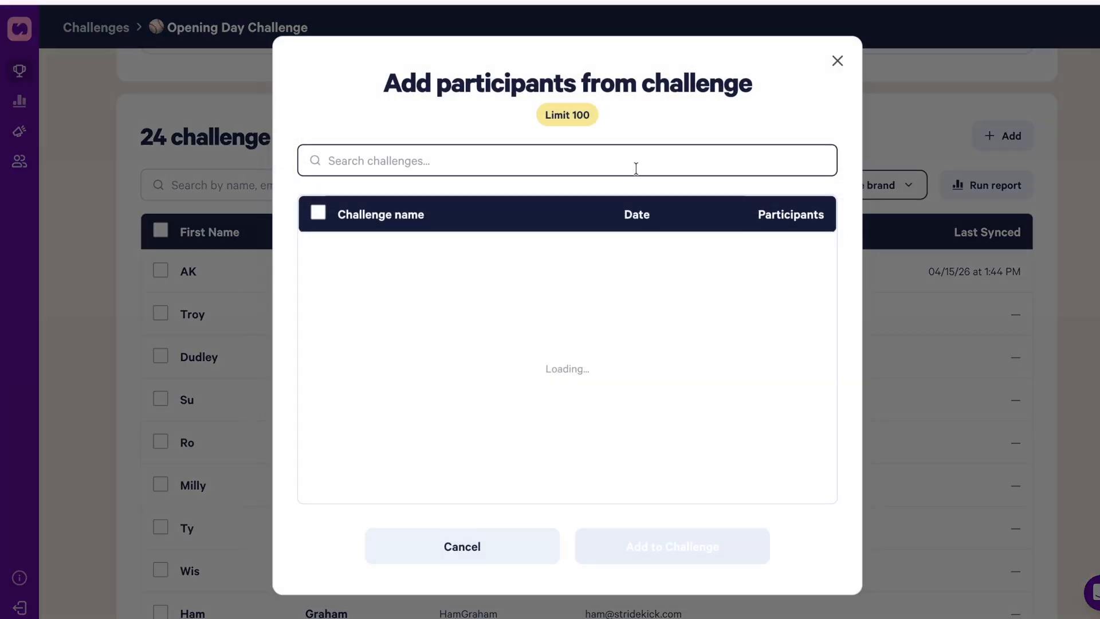
text(going)
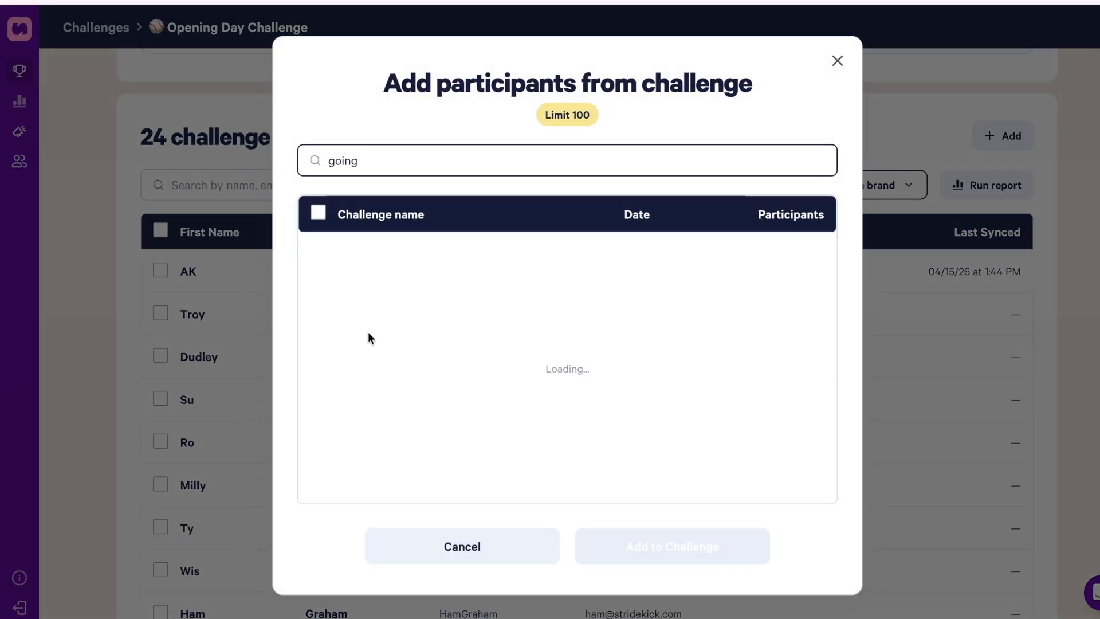
click(319, 252)
click(682, 548)
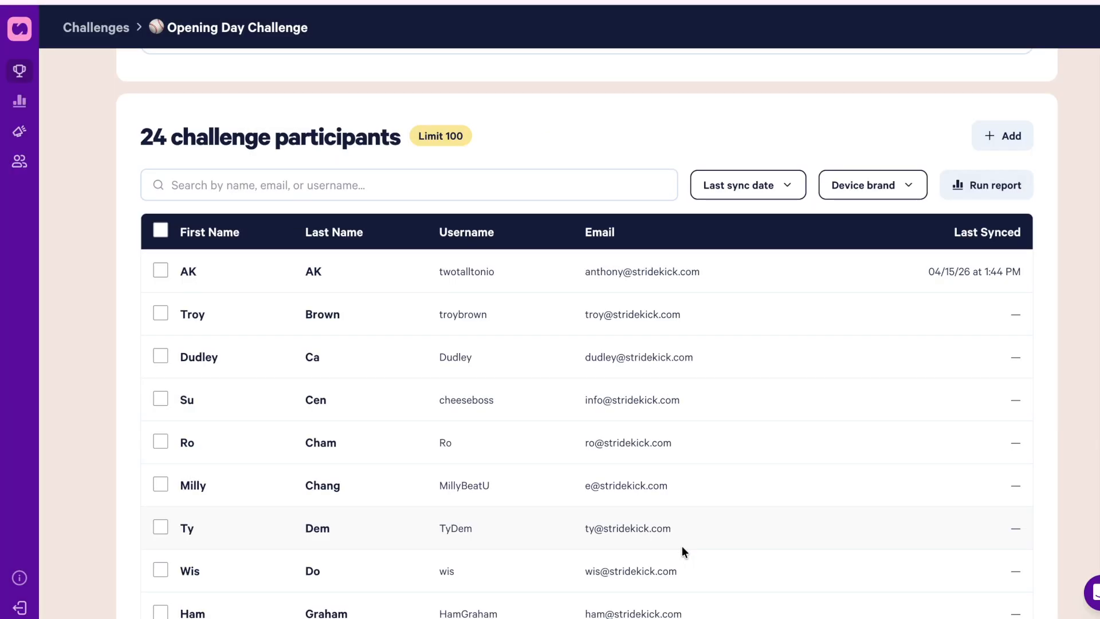
Open the team management page of the challenge's Team Leaderboard mode.
scroll(682, 552, up, 4)
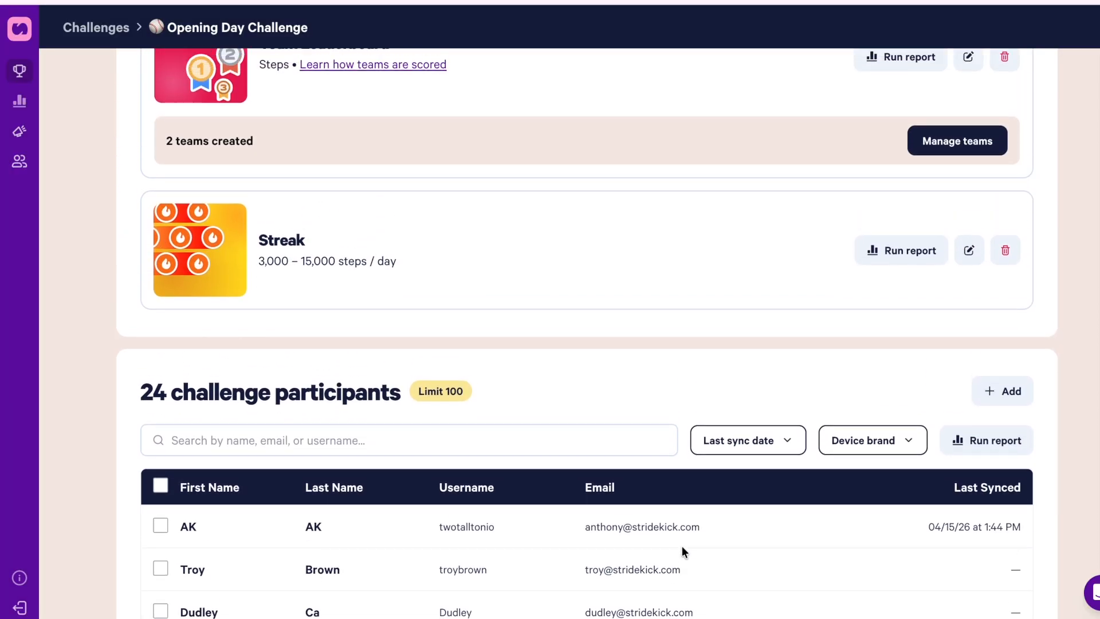
scroll(683, 547, up, 4)
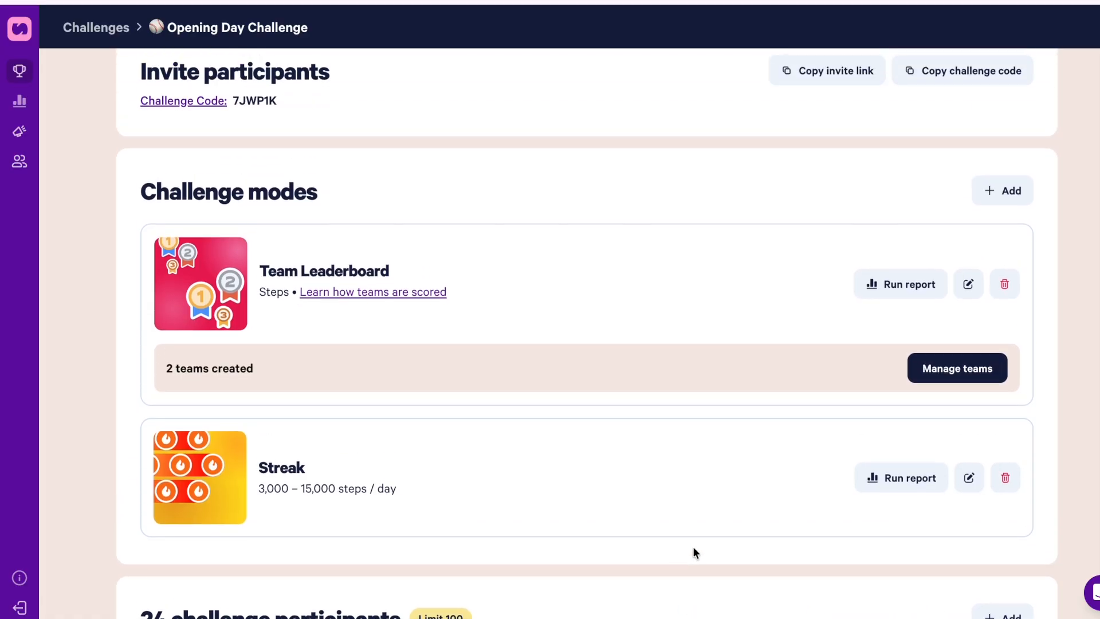
scroll(694, 553, up, 3)
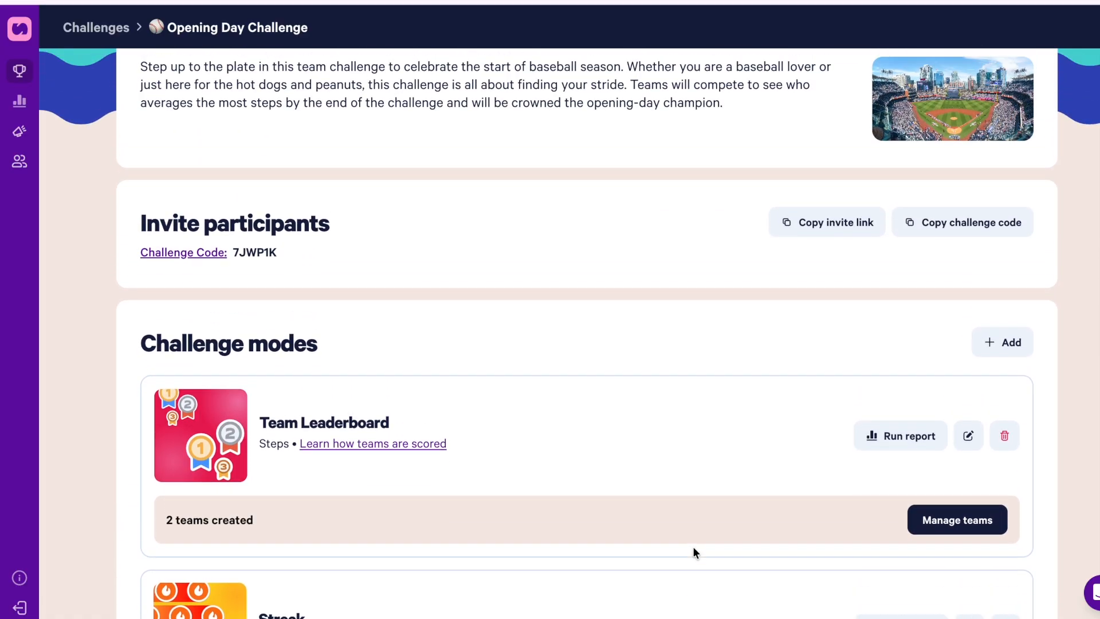
click(941, 523)
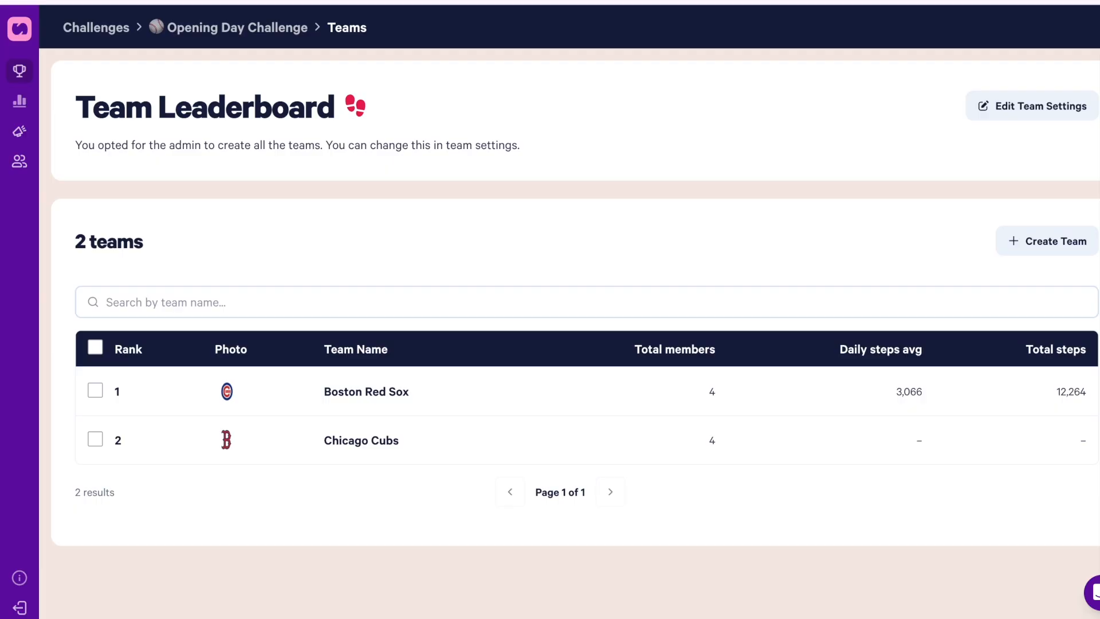
Review the Create Team form's name, avatar and cover photo fields, and close it without creating a team.
click(1071, 235)
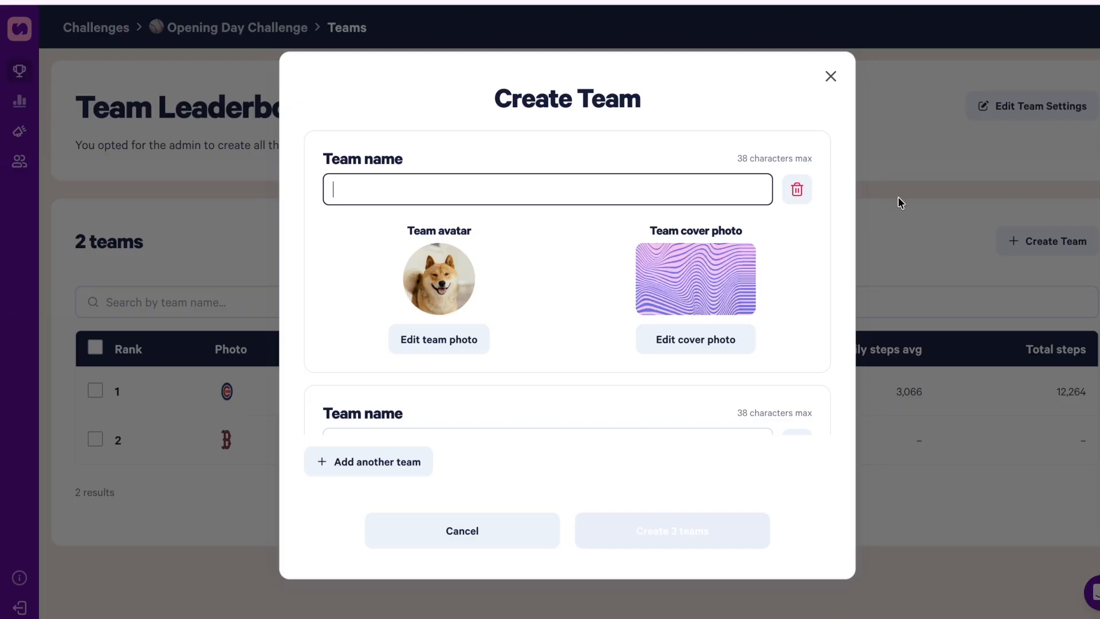
scroll(804, 352, down, 8)
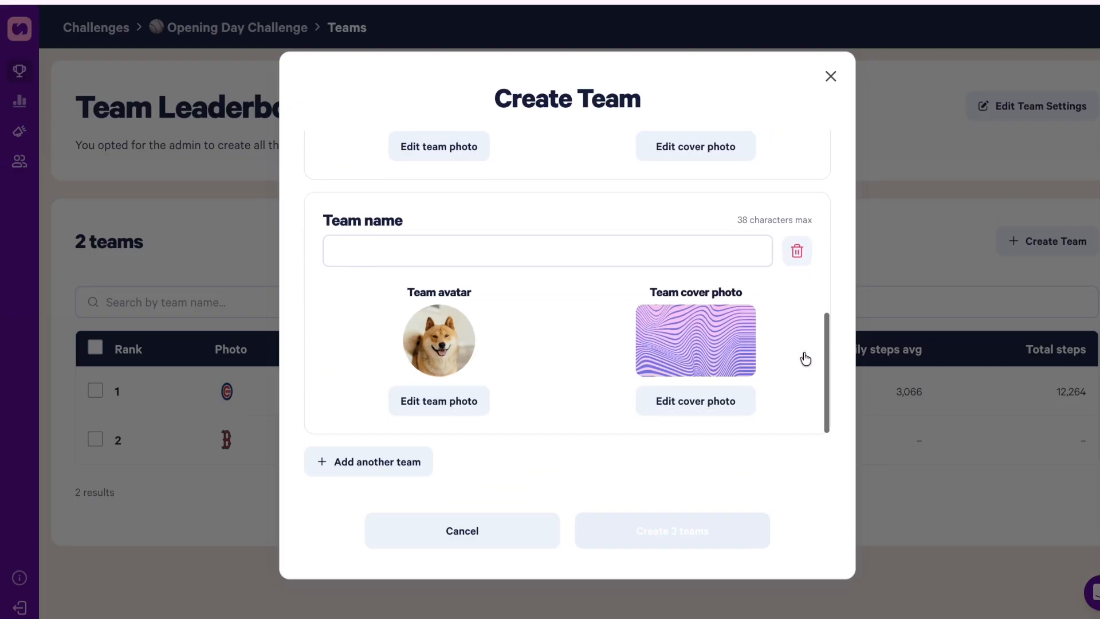
scroll(803, 359, up, 8)
click(831, 76)
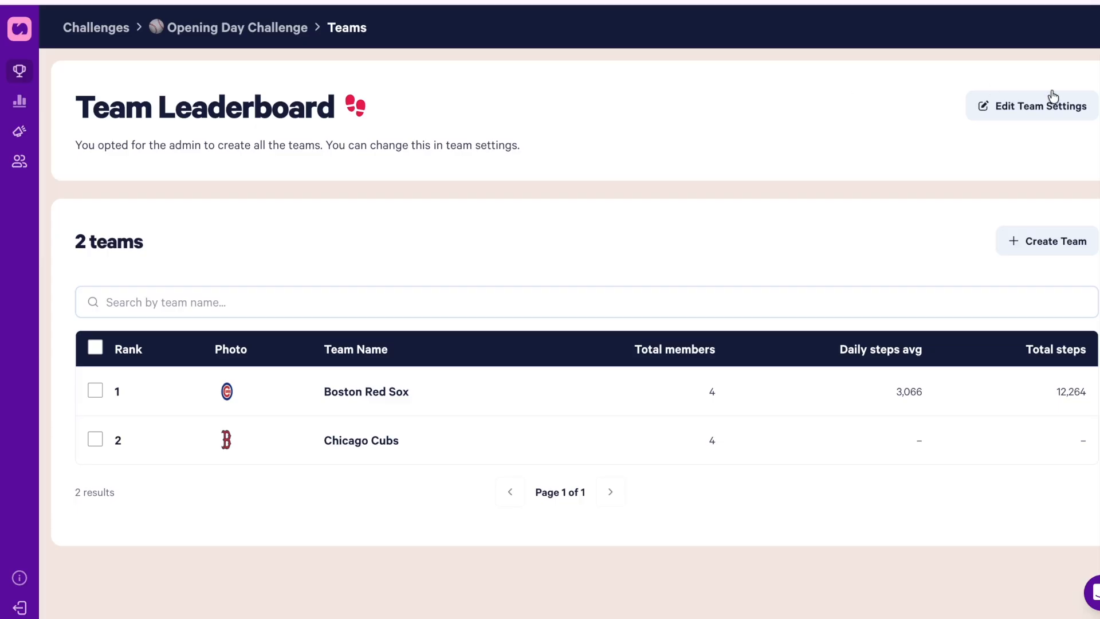
click(1053, 96)
click(433, 307)
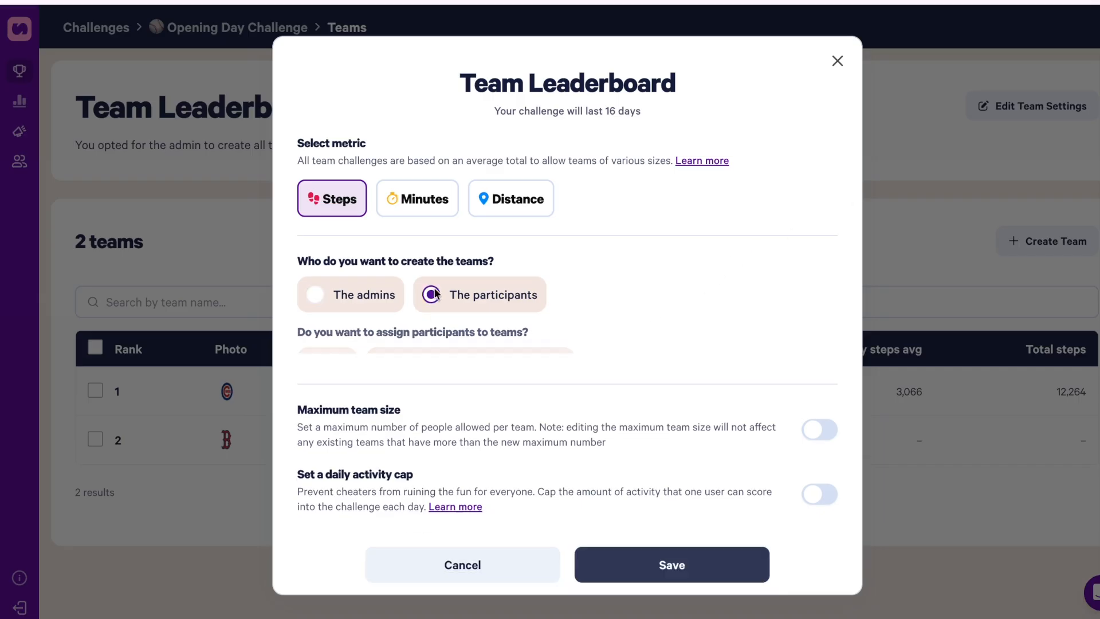
click(809, 392)
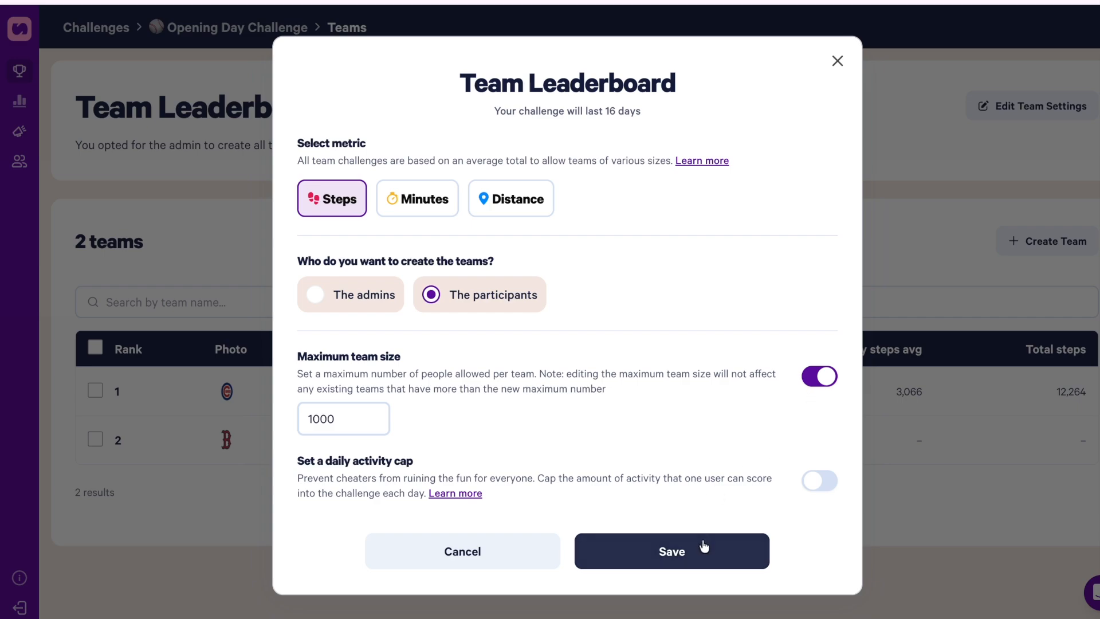
click(838, 61)
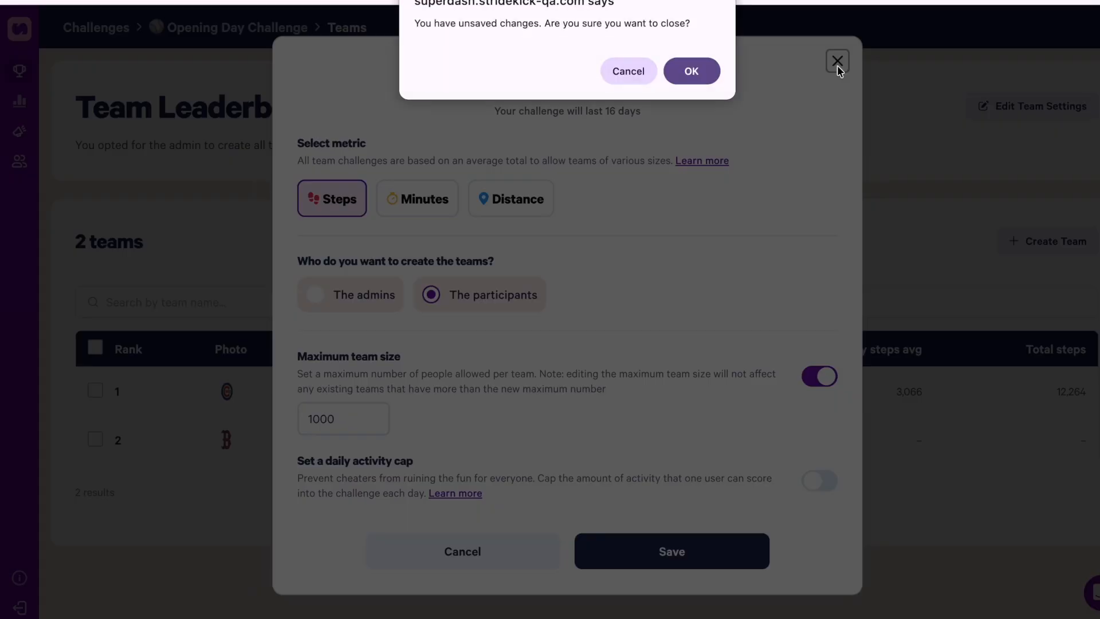
click(691, 72)
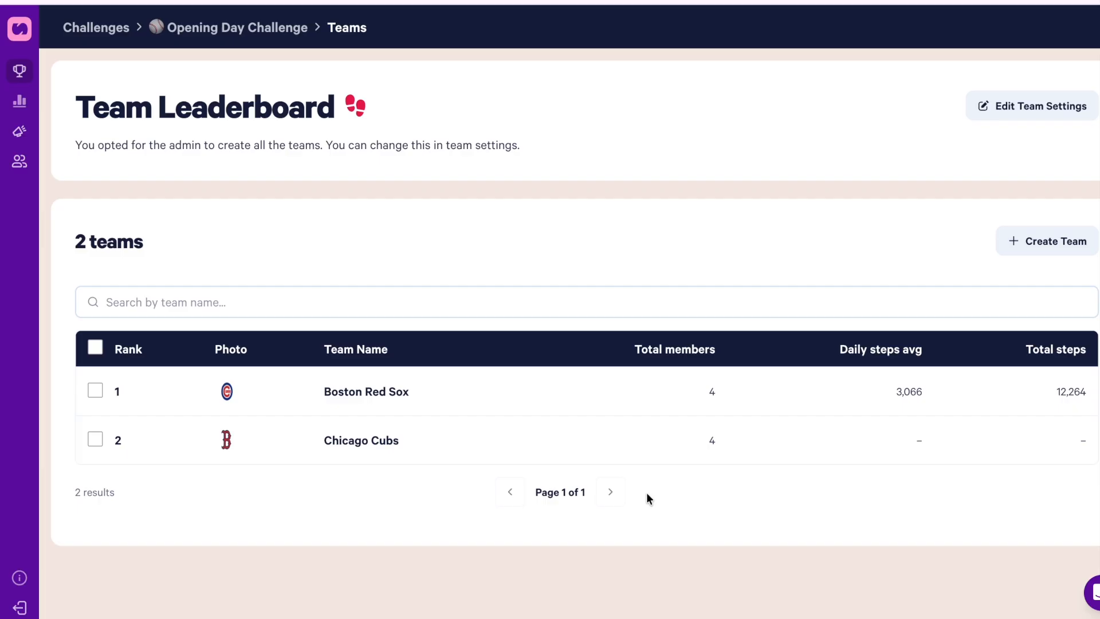
Remove the first listed member from the Boston Red Sox team.
click(636, 395)
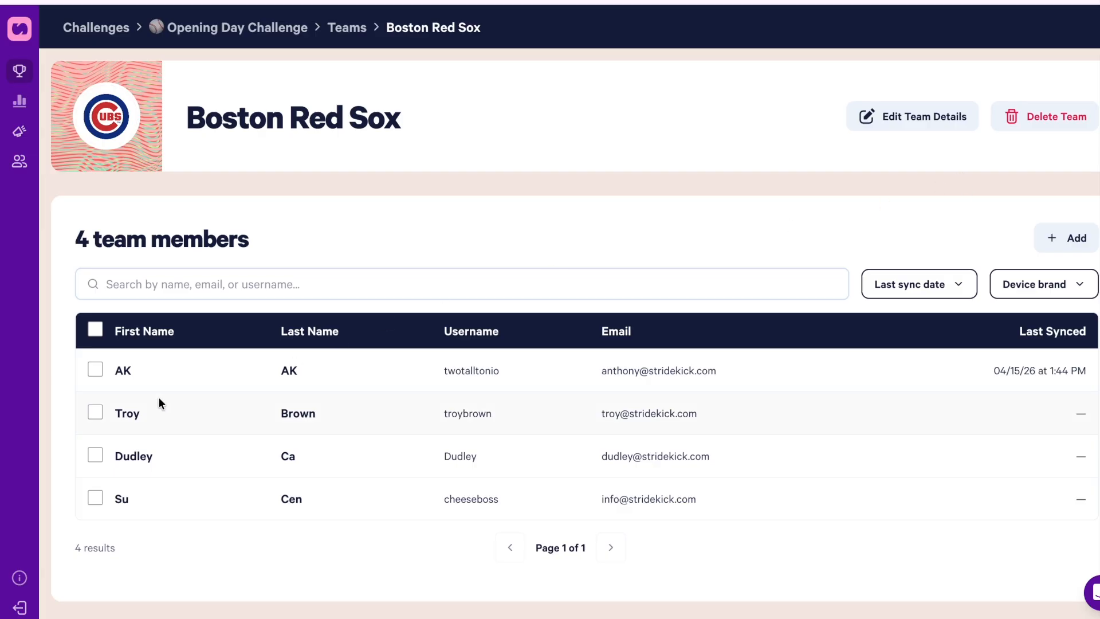
click(96, 370)
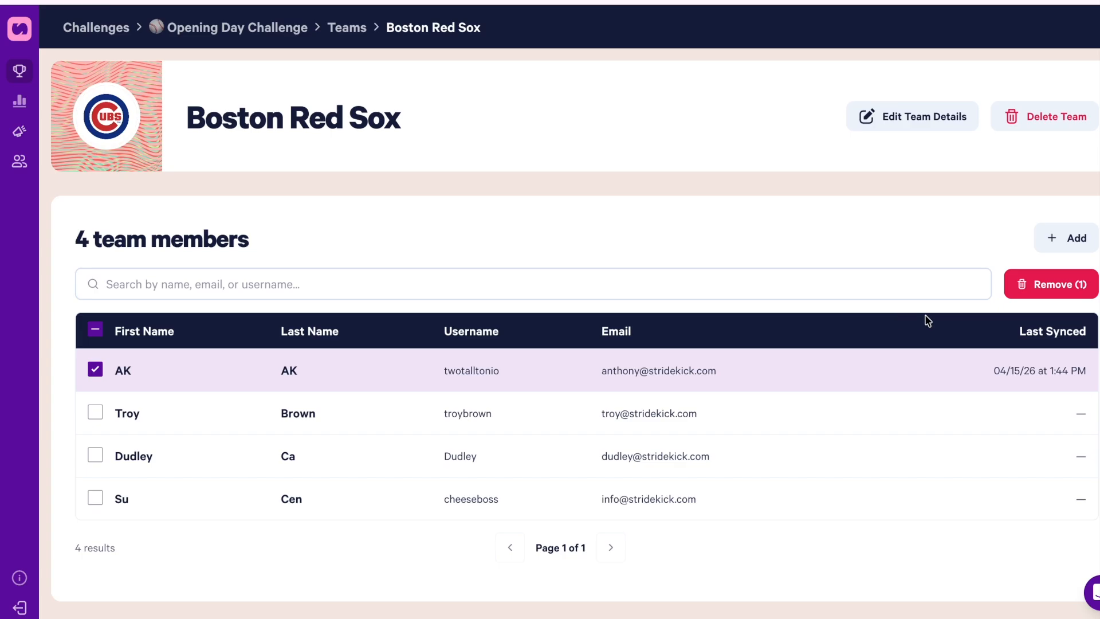
click(1030, 290)
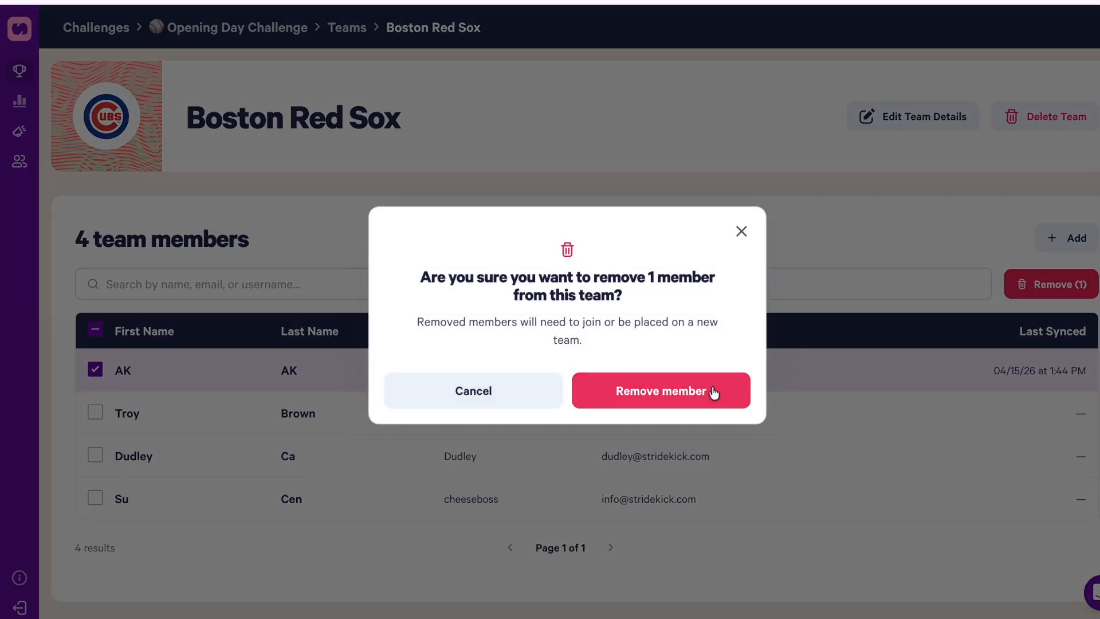
click(698, 400)
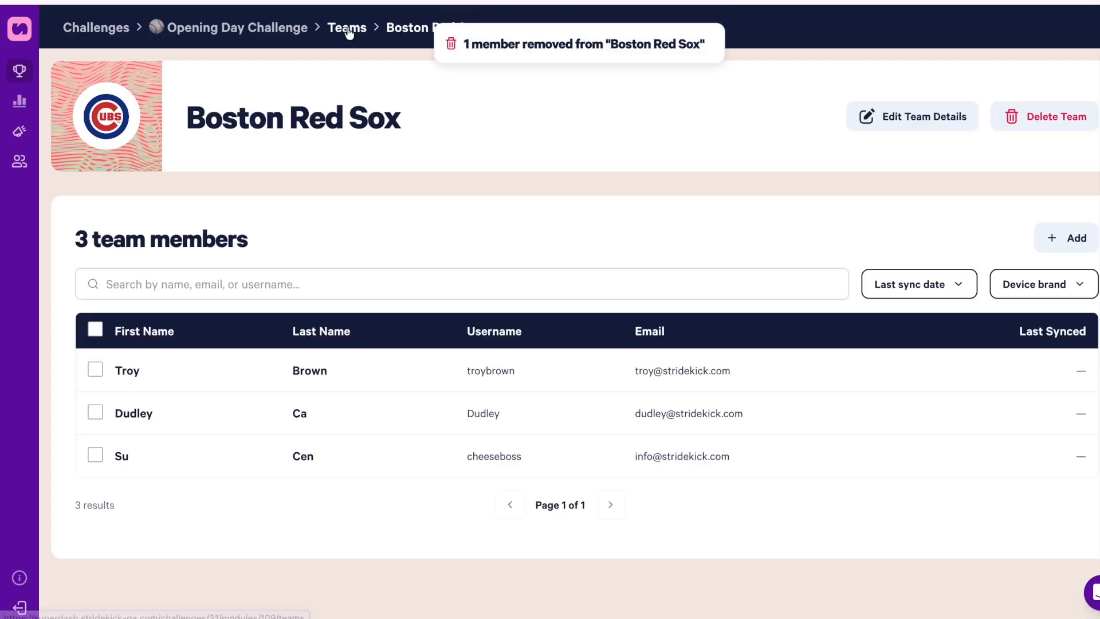
Reopen the Boston Red Sox team from the teams list and add the removed member back.
click(349, 30)
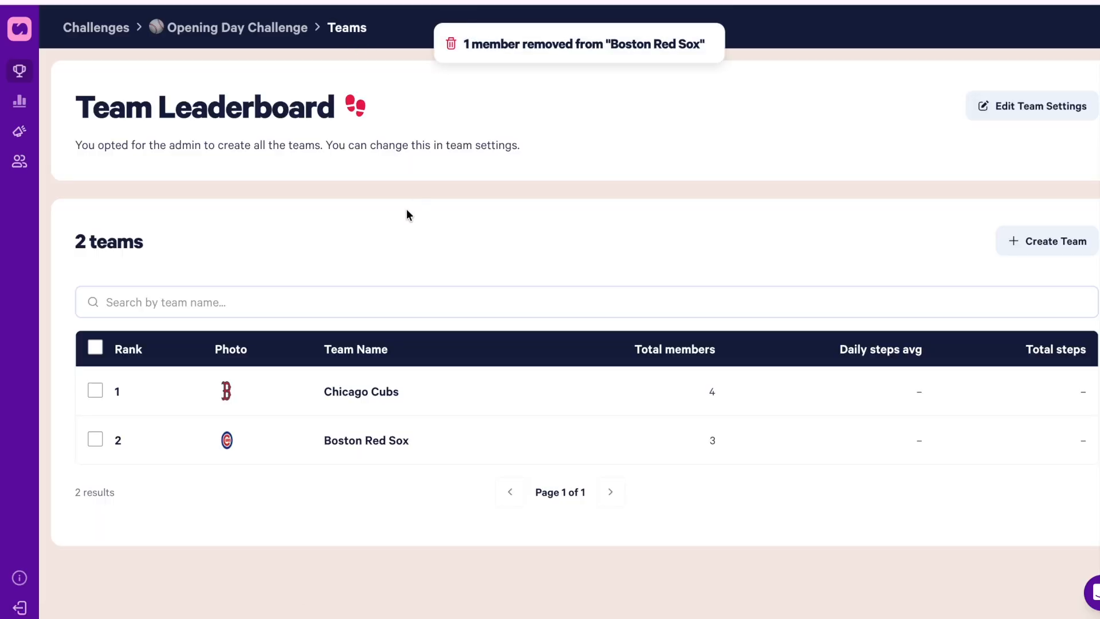
click(363, 443)
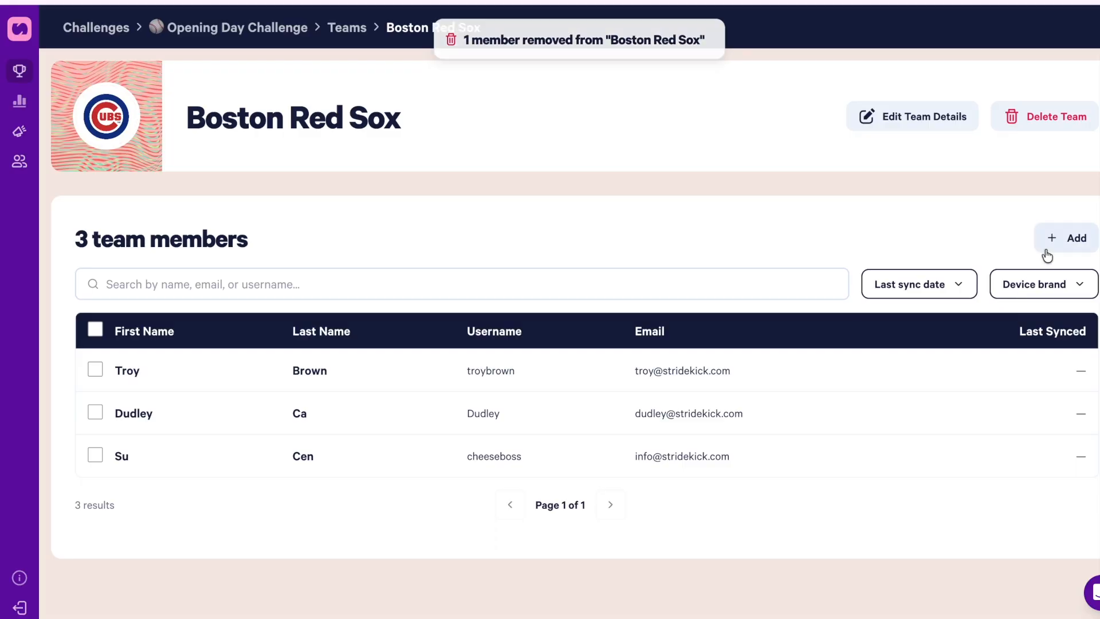
click(1046, 248)
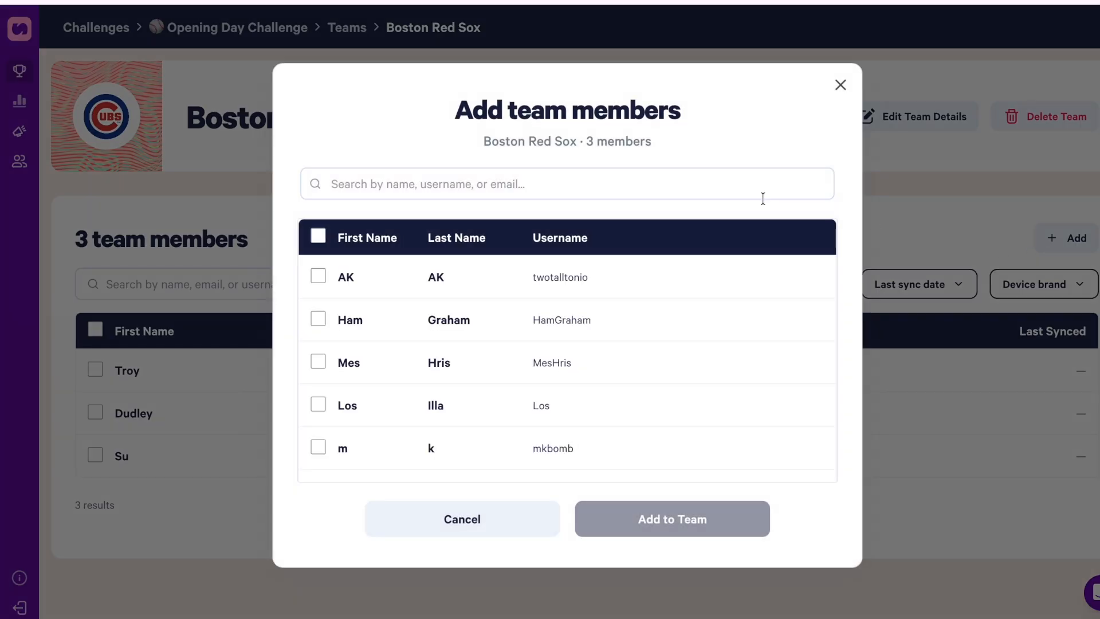
click(312, 276)
click(734, 515)
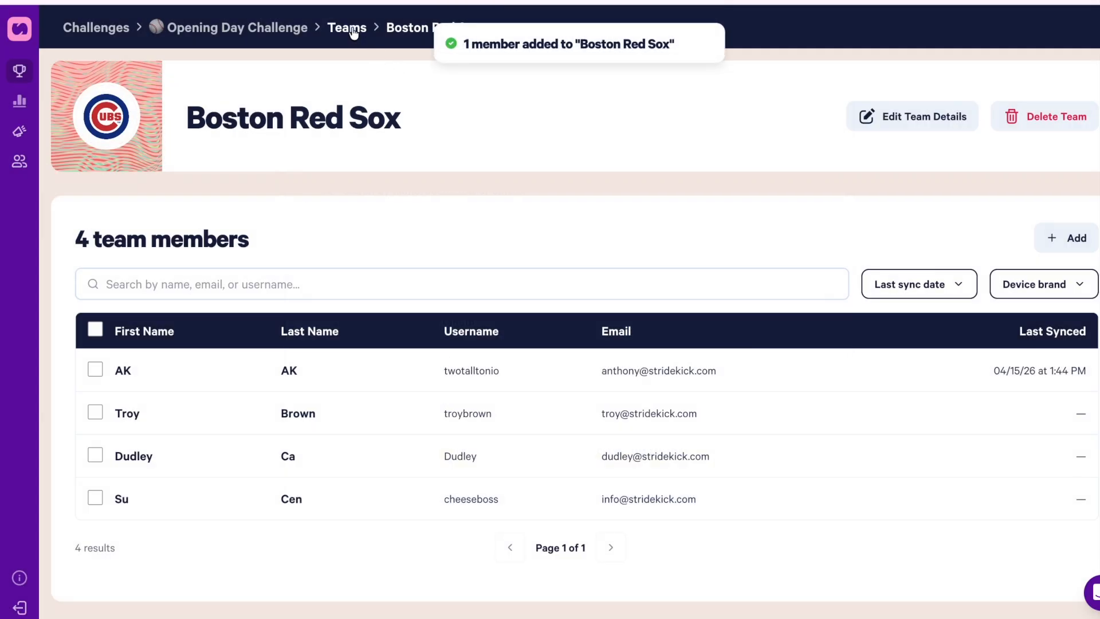
Review the Chicago Cubs team's editable details and its deletion confirmation, closing both without making changes.
click(351, 29)
click(634, 444)
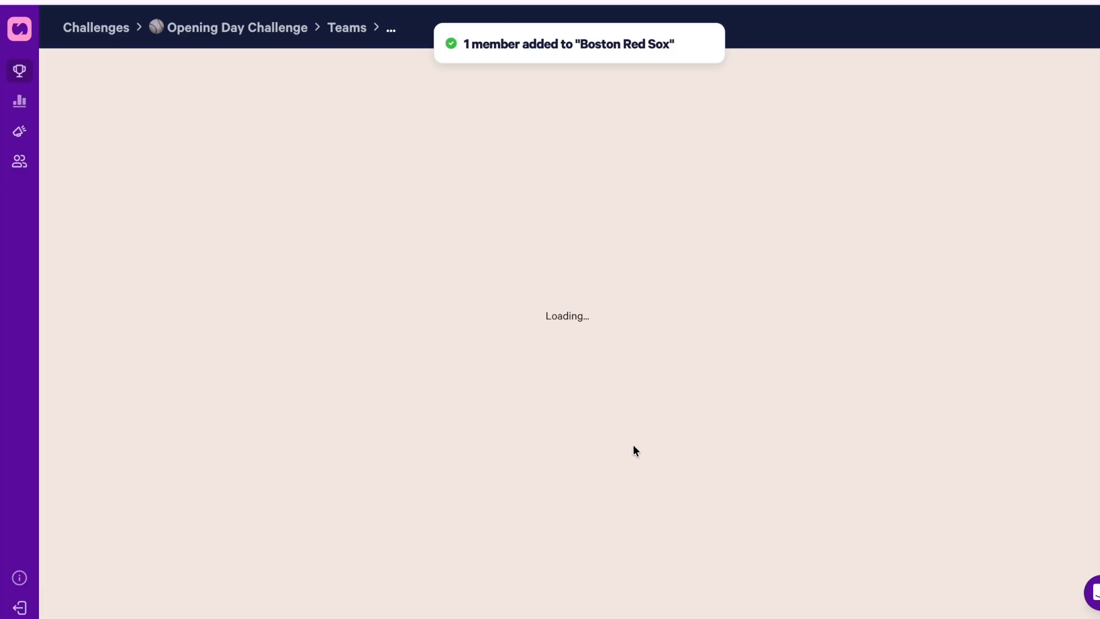
click(904, 127)
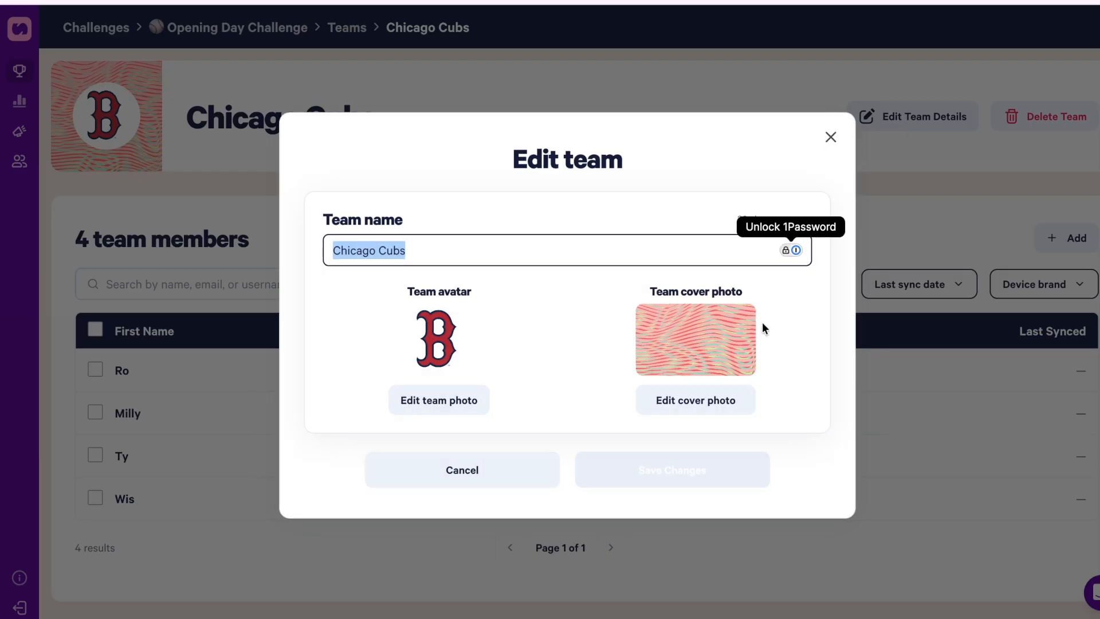
click(831, 137)
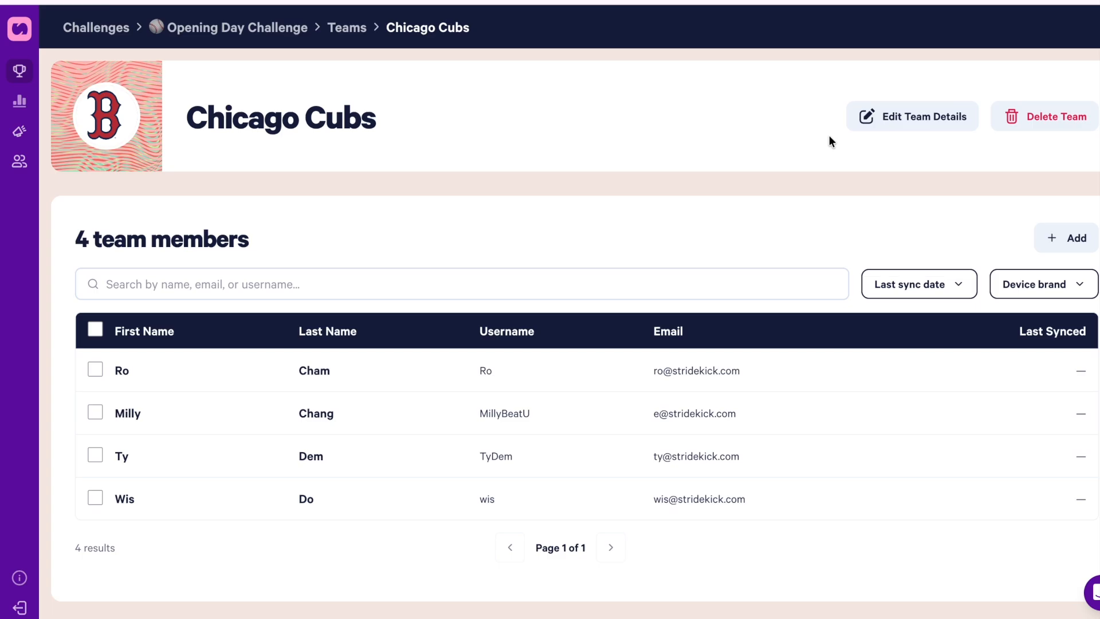
click(1028, 131)
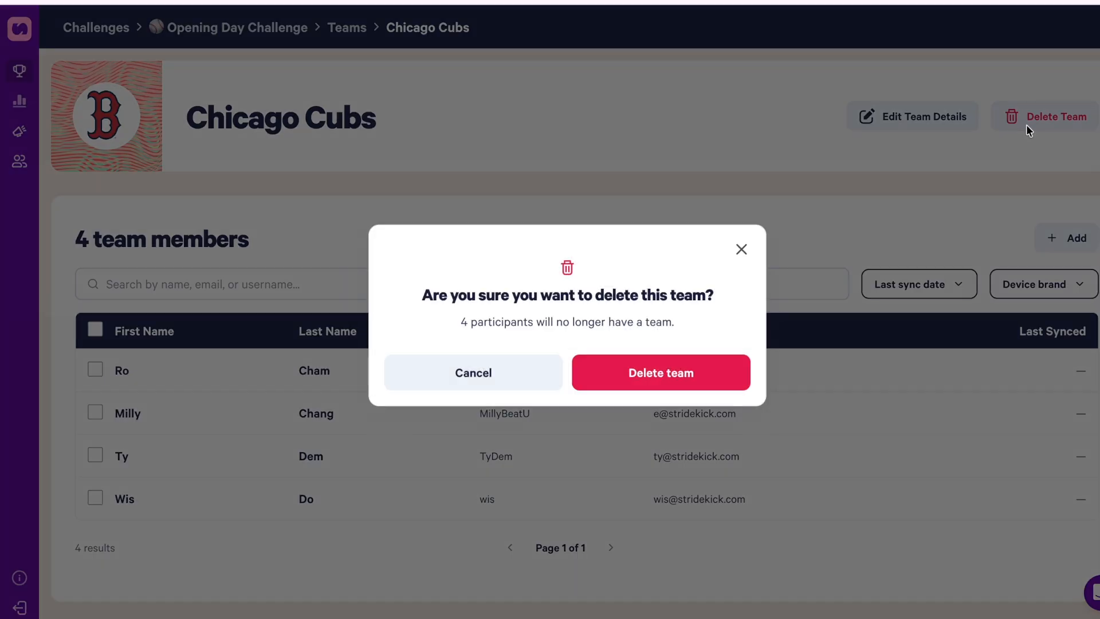
click(741, 250)
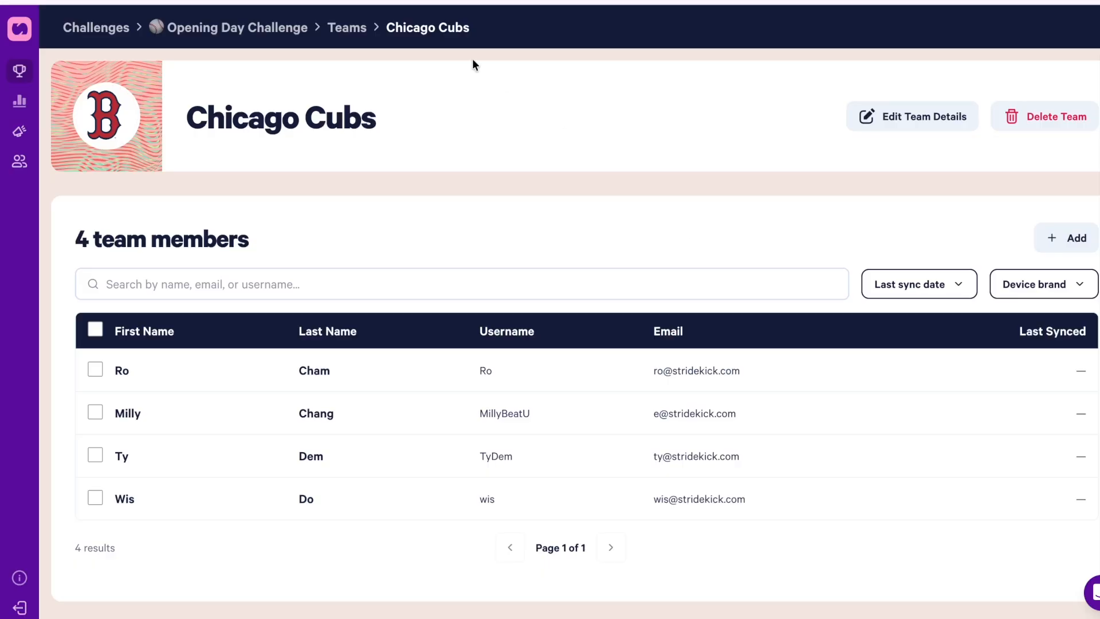
Return to the teams list, select the Boston Red Sox team and start its deletion.
click(347, 28)
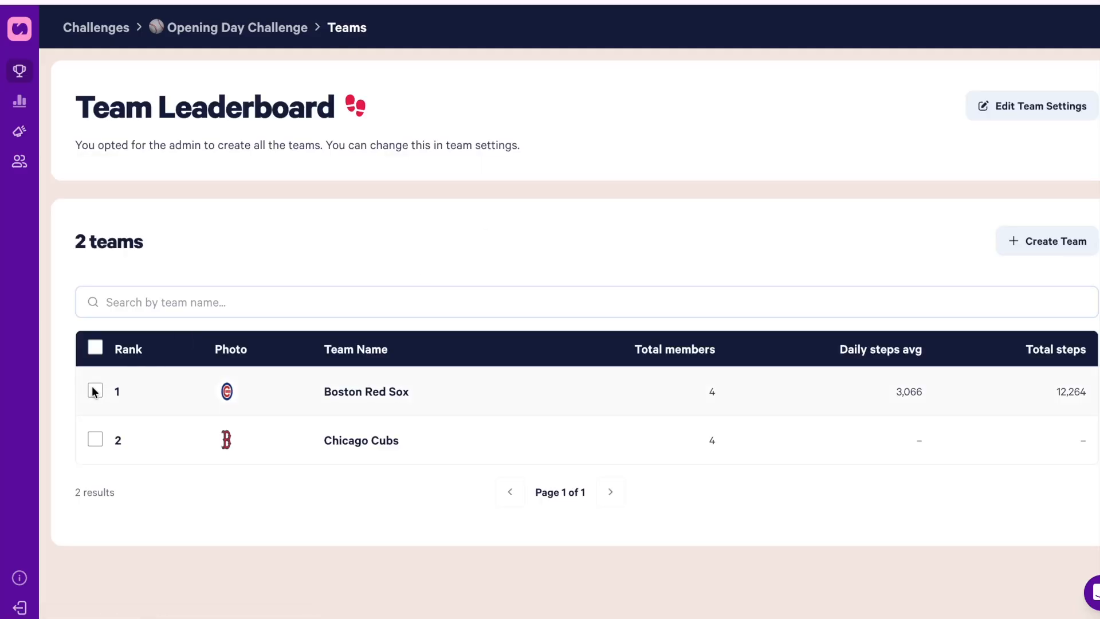
click(95, 392)
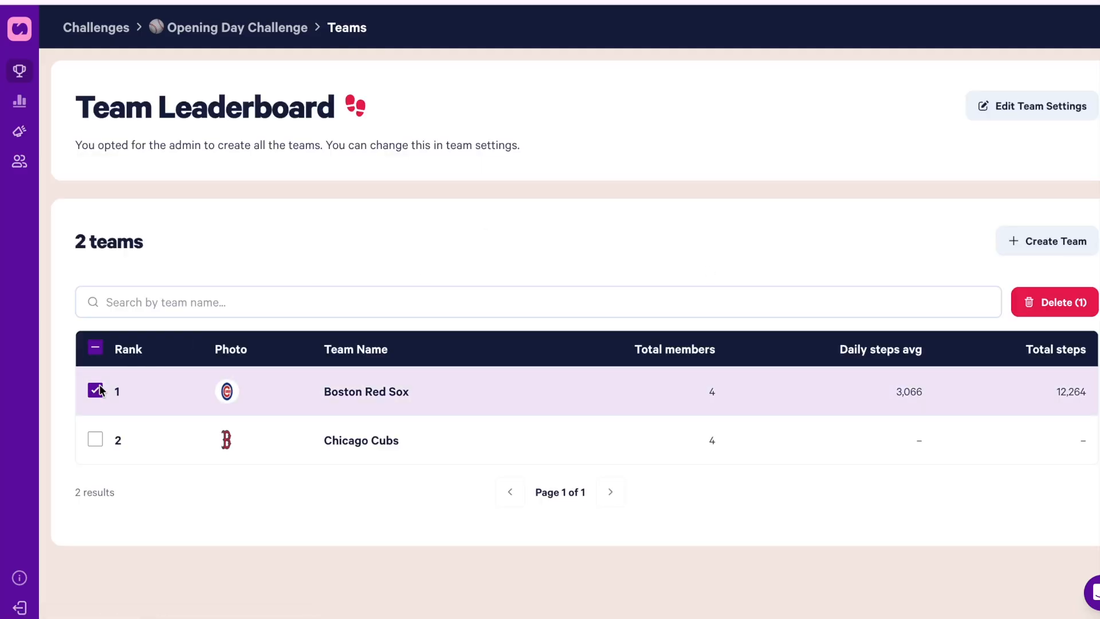
click(1052, 310)
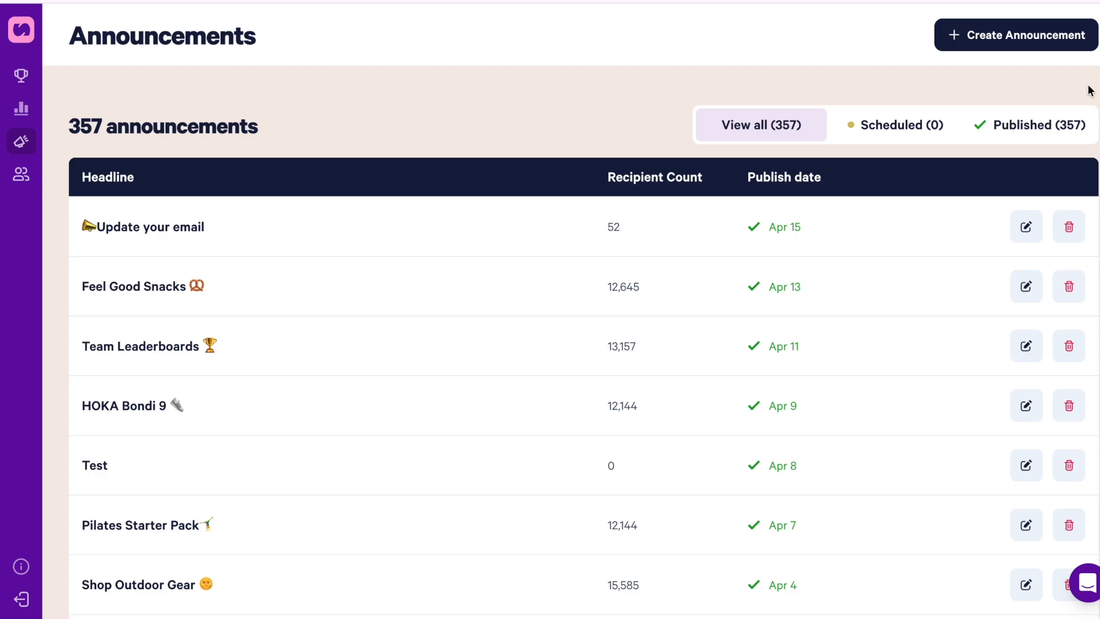
Start a new announcement titled "Congrats to week 1 winner" with the description "You are great!!".
click(1042, 39)
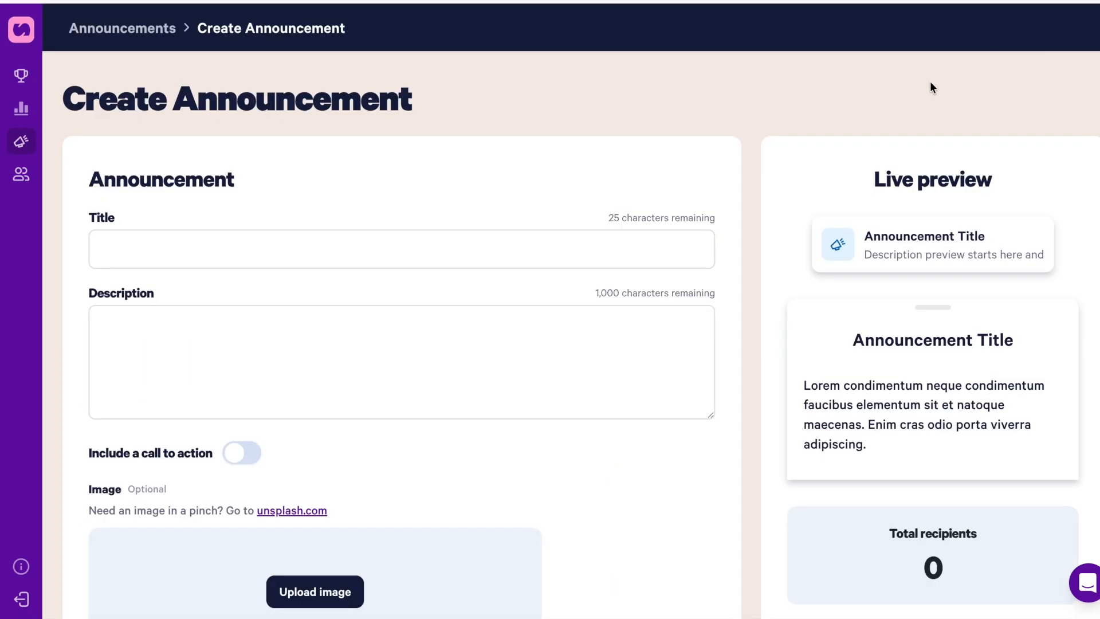
scroll(564, 270, down, 1)
click(552, 224)
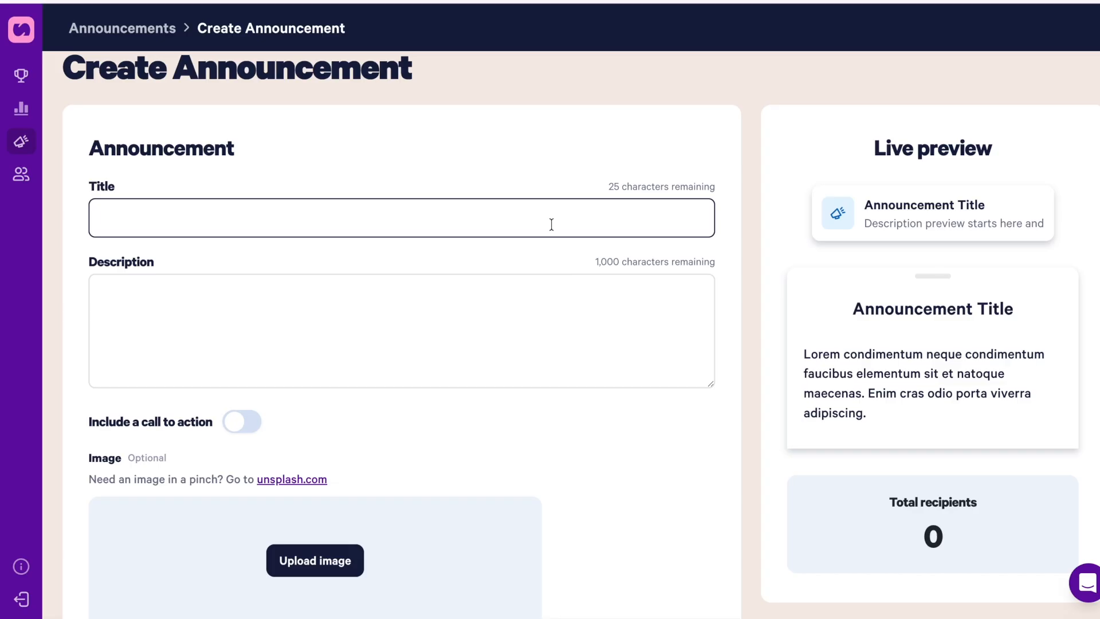
text(Congrats to week 1 winner)
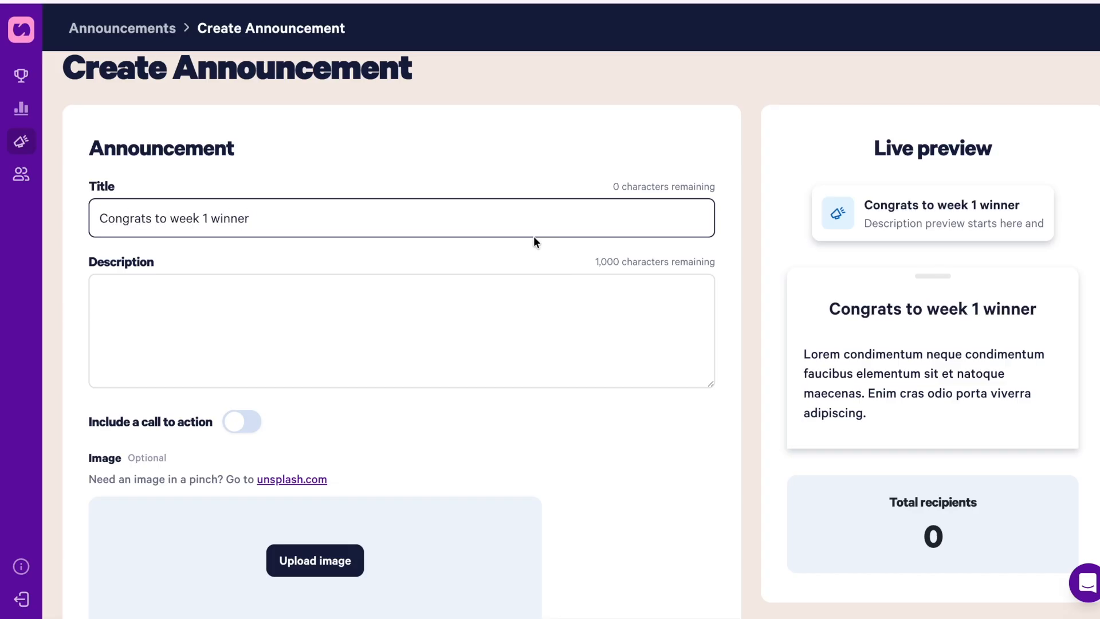
click(371, 295)
text(You are great!!)
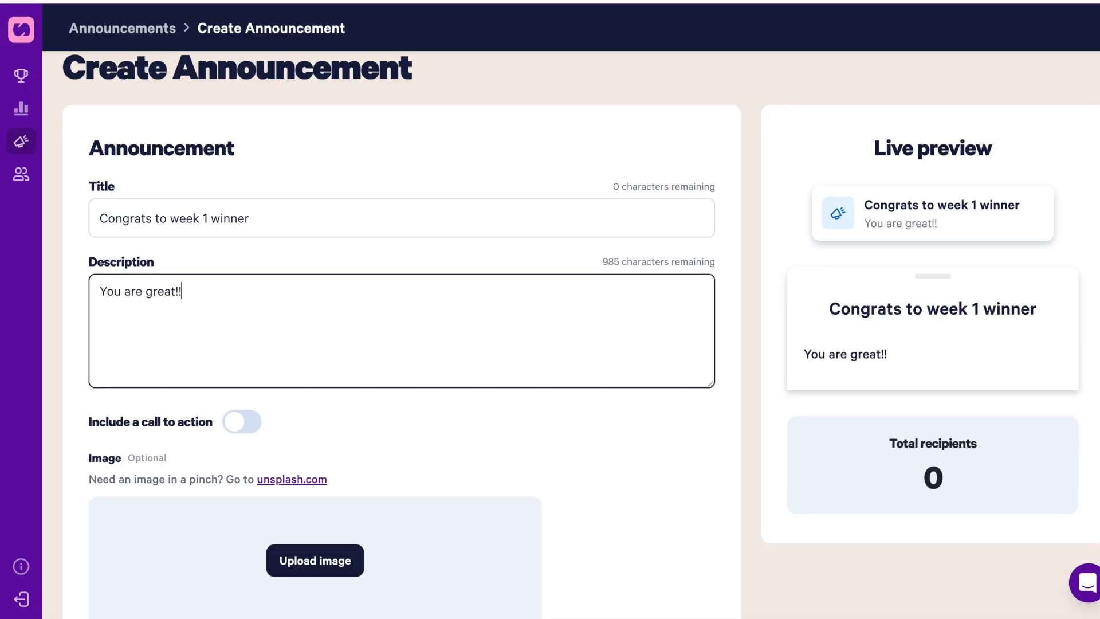
click(245, 422)
scroll(241, 422, down, 2)
click(224, 400)
text(youwin.com)
click(227, 468)
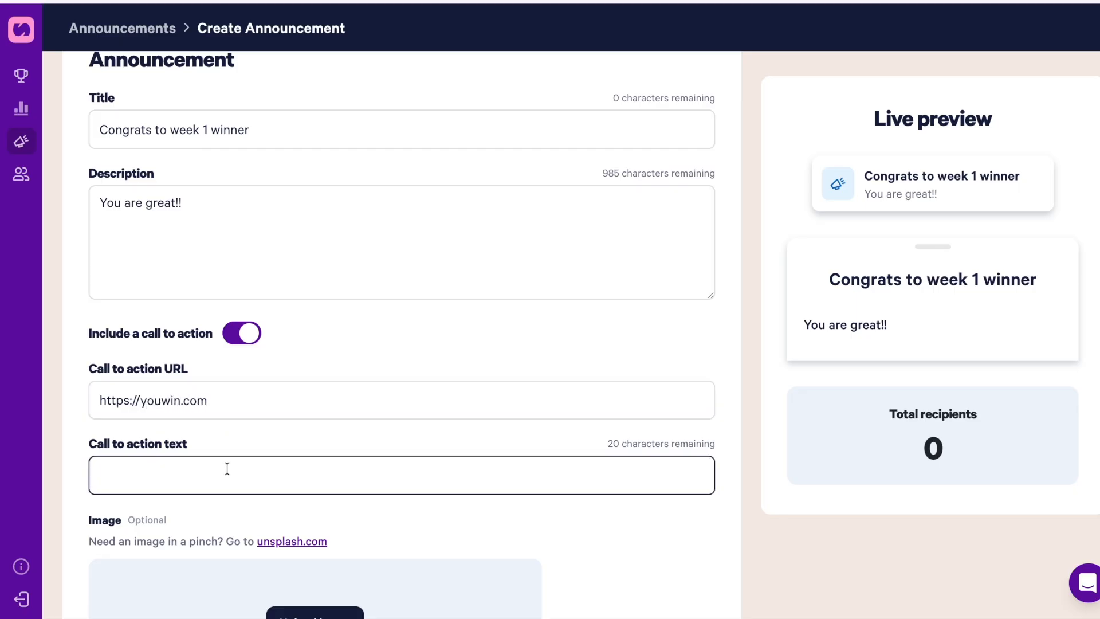
text(Get you)
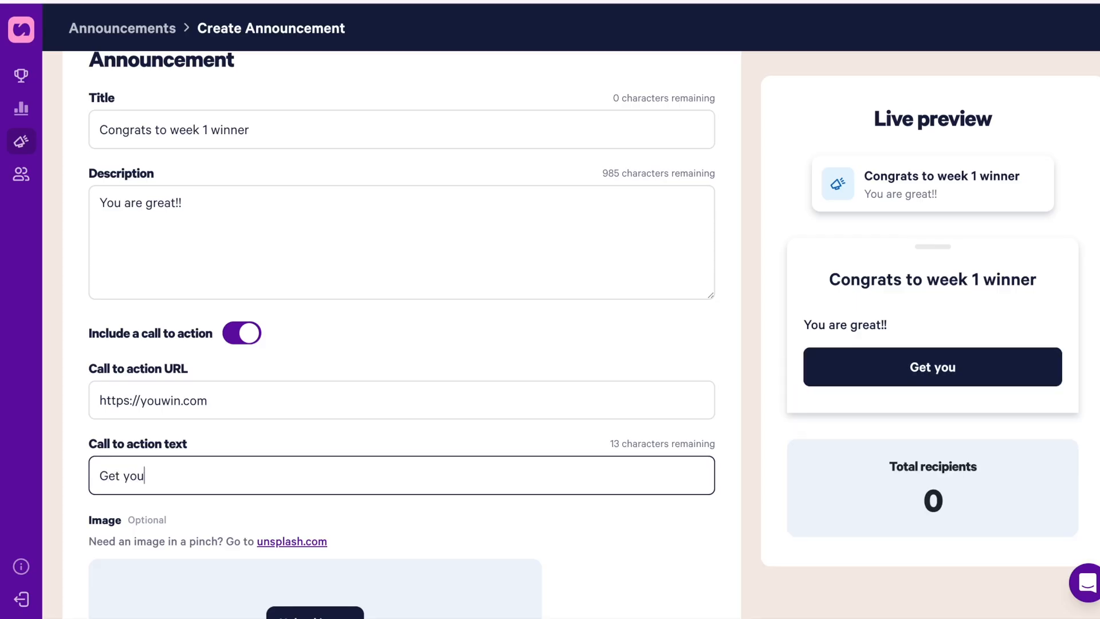
text(r prize)
Upload the Unsplash JPG from the SK Photos folder on the Desktop as the announcement's image.
scroll(225, 486, down, 4)
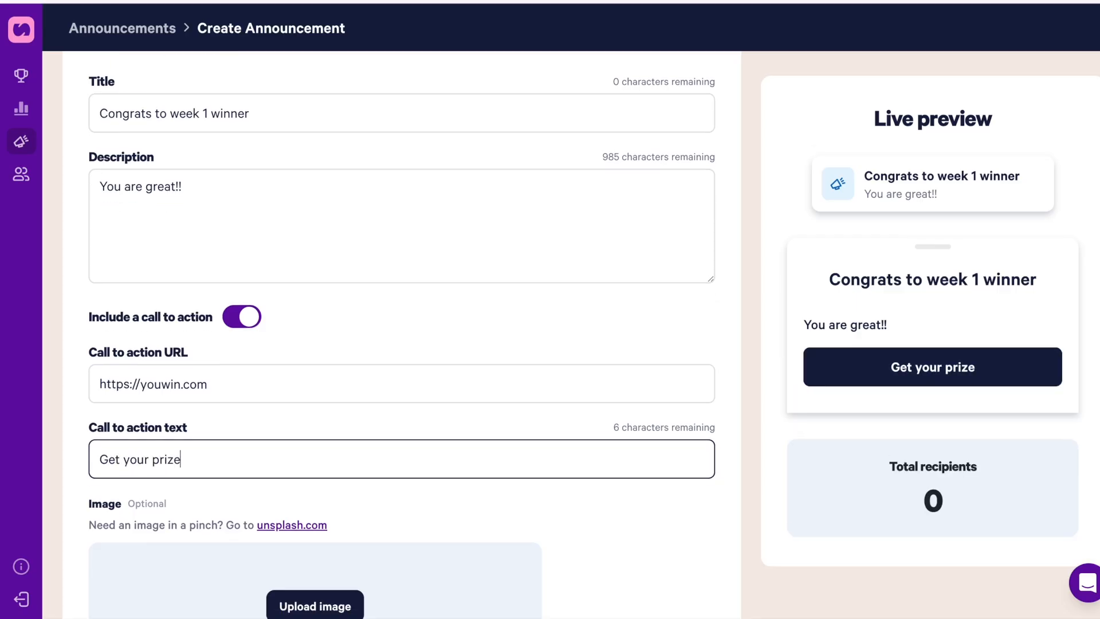
click(309, 413)
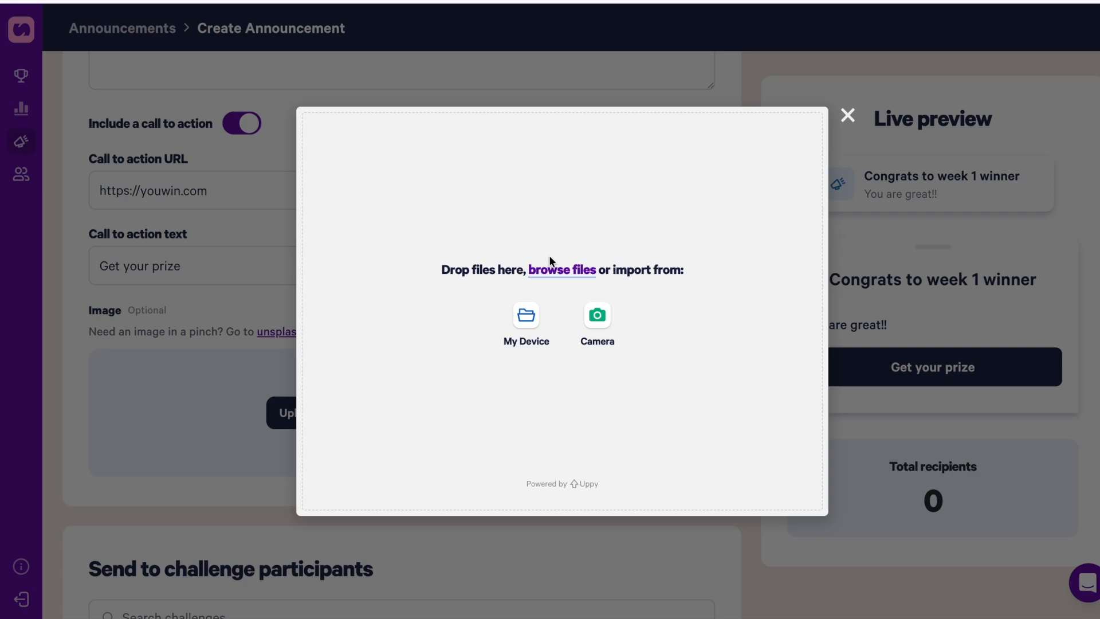
click(567, 267)
click(278, 290)
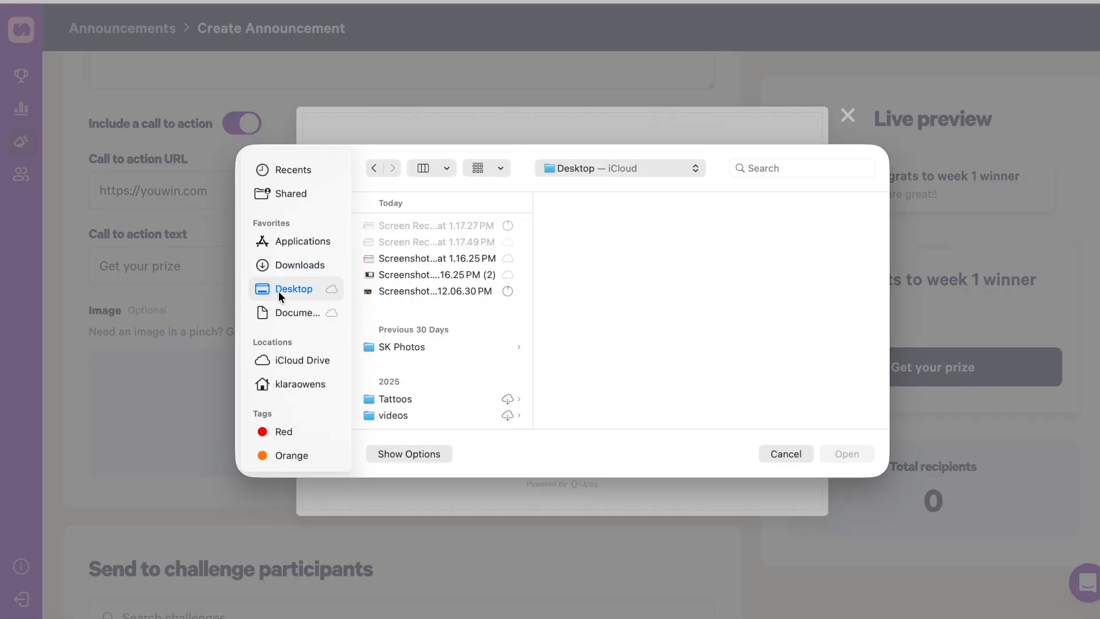
click(415, 346)
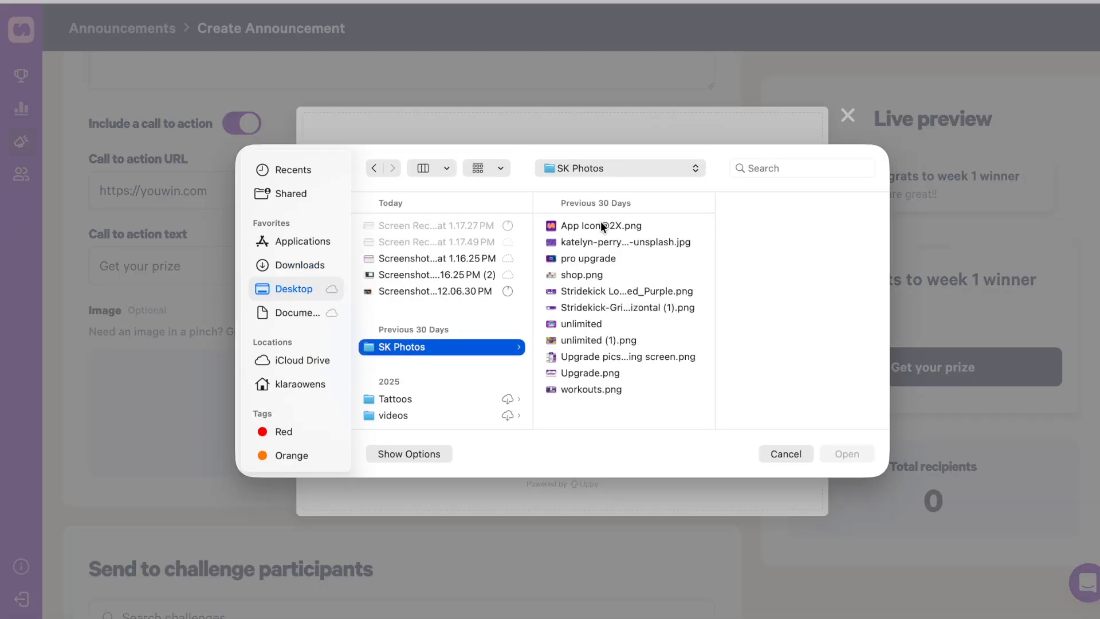
click(604, 242)
click(847, 454)
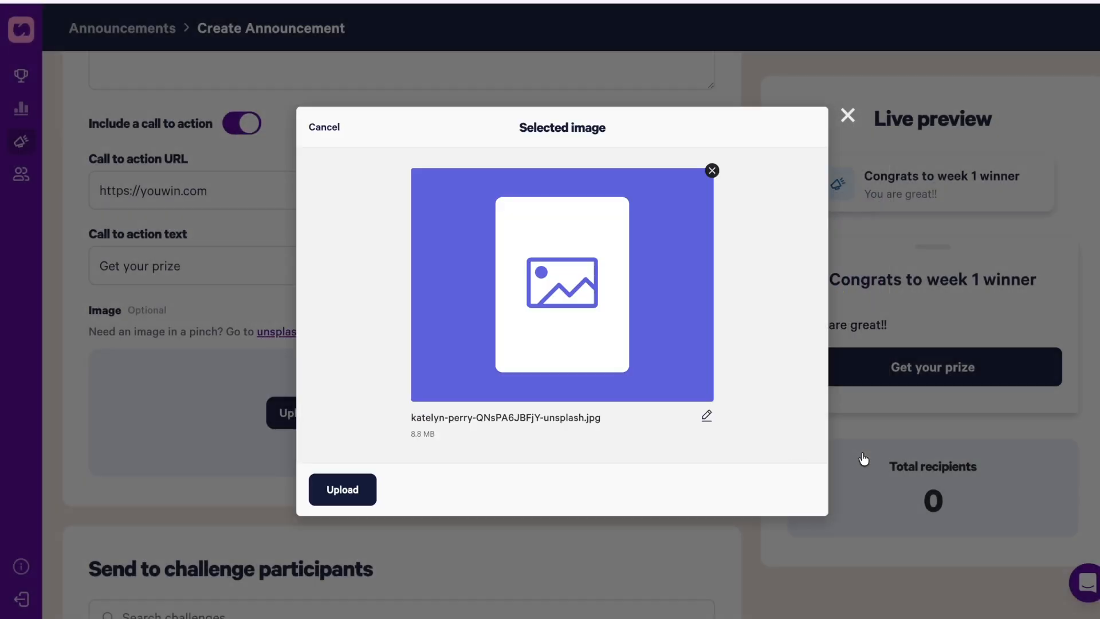
click(363, 492)
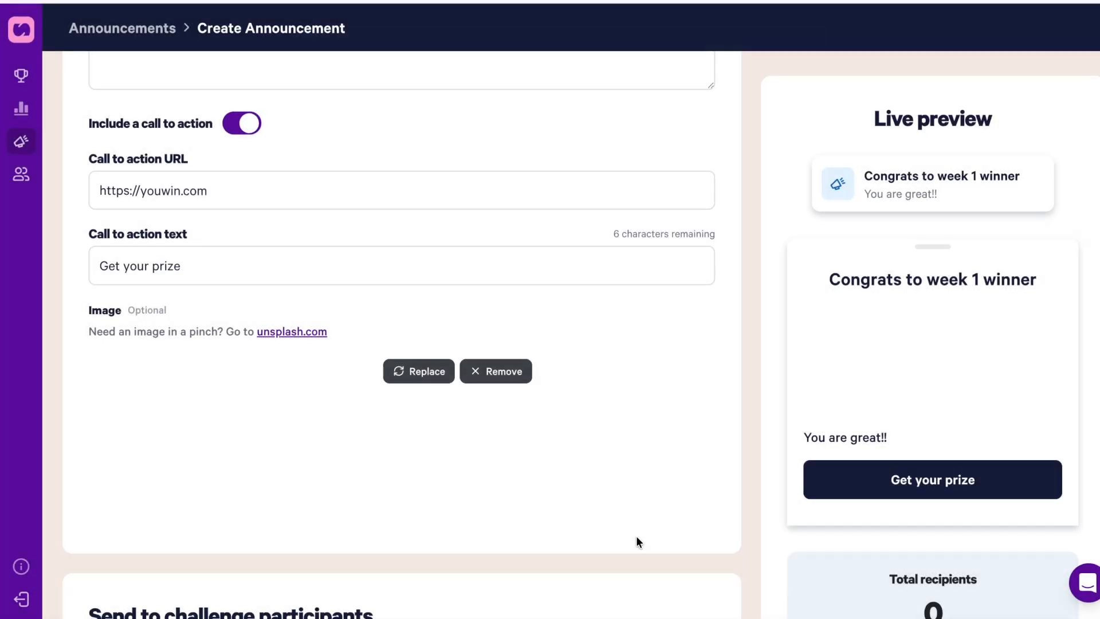
Choose the participants of Earth Day Streak and DCL Cares Step Up Challenge as the announcement's recipients.
scroll(636, 542, down, 10)
scroll(638, 541, down, 10)
click(110, 451)
click(110, 497)
Enable the push notification and scheduling for later, and review the whole announcement form with its live preview.
scroll(810, 287, down, 6)
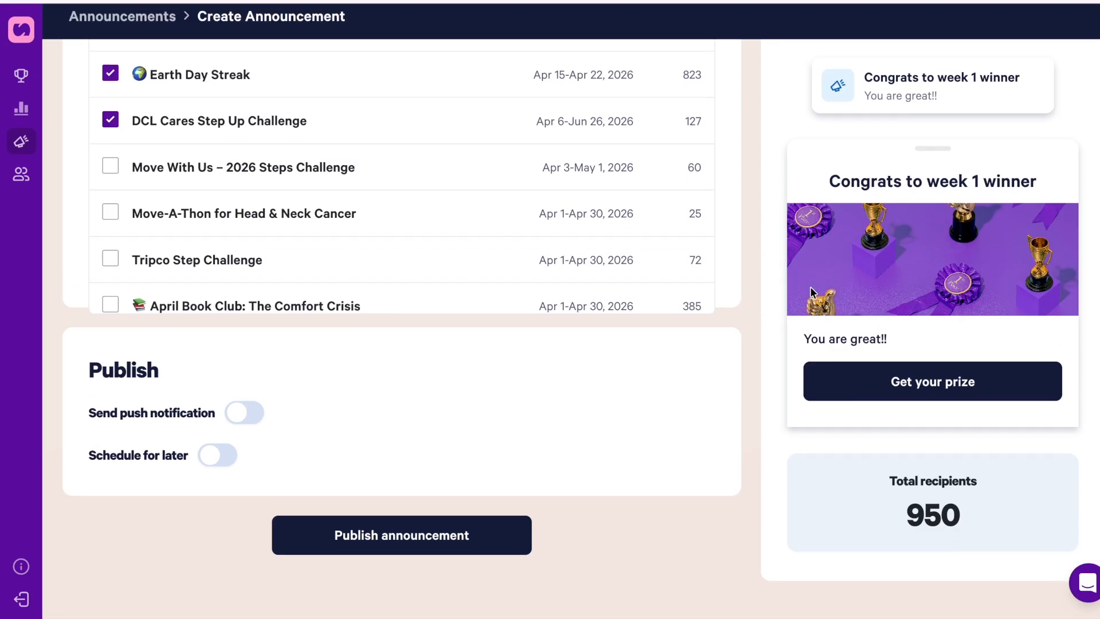
click(242, 427)
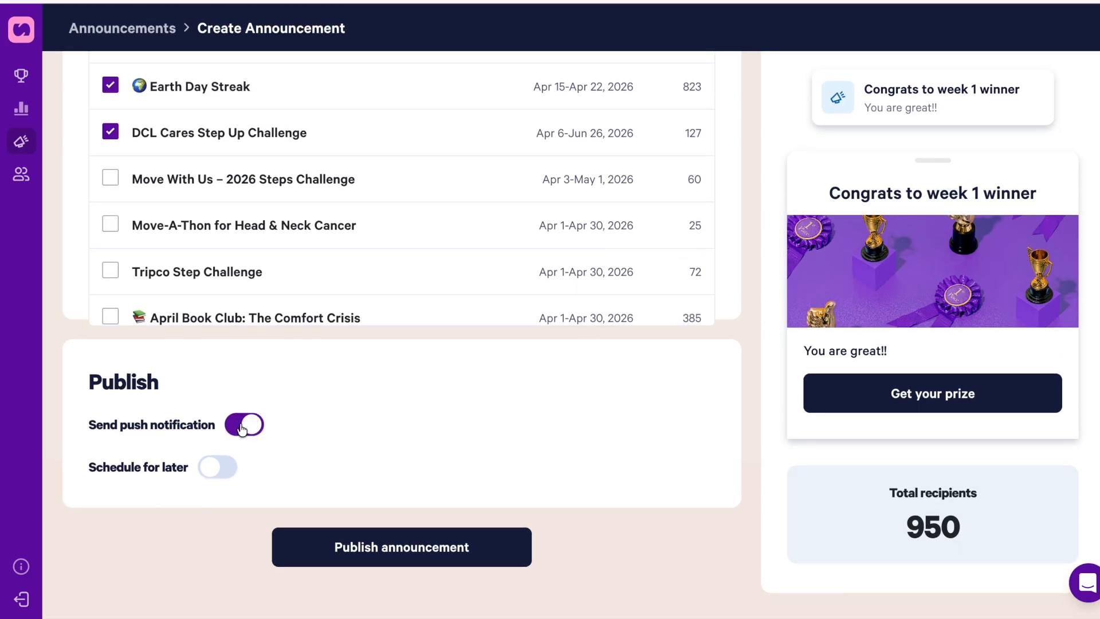
click(213, 471)
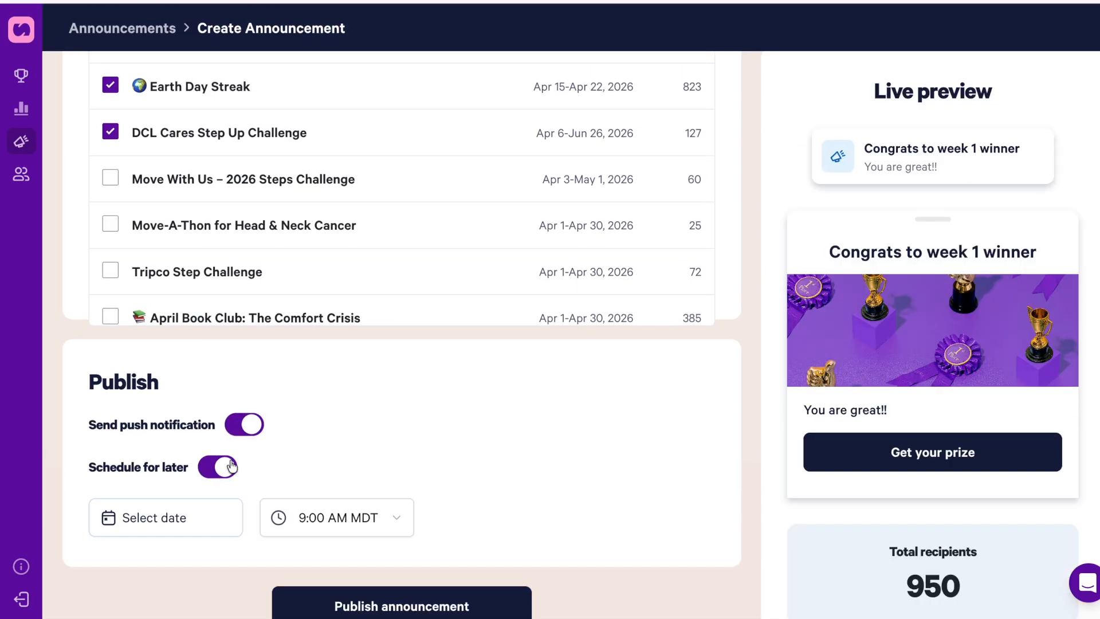
scroll(239, 455, down, 1)
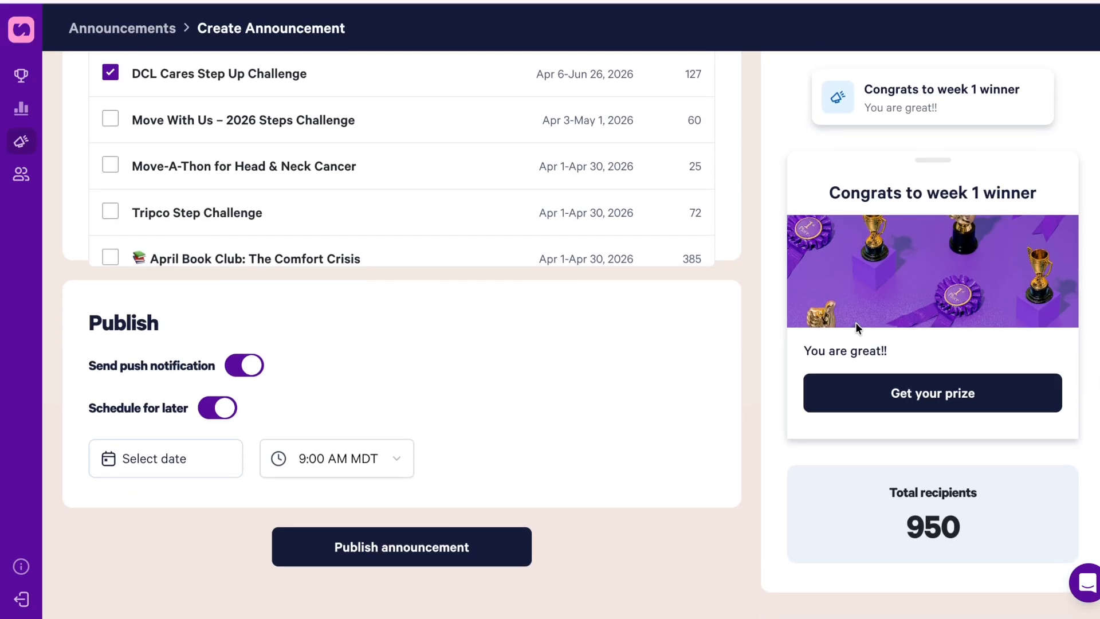
scroll(858, 327, up, 1)
scroll(858, 328, up, 5)
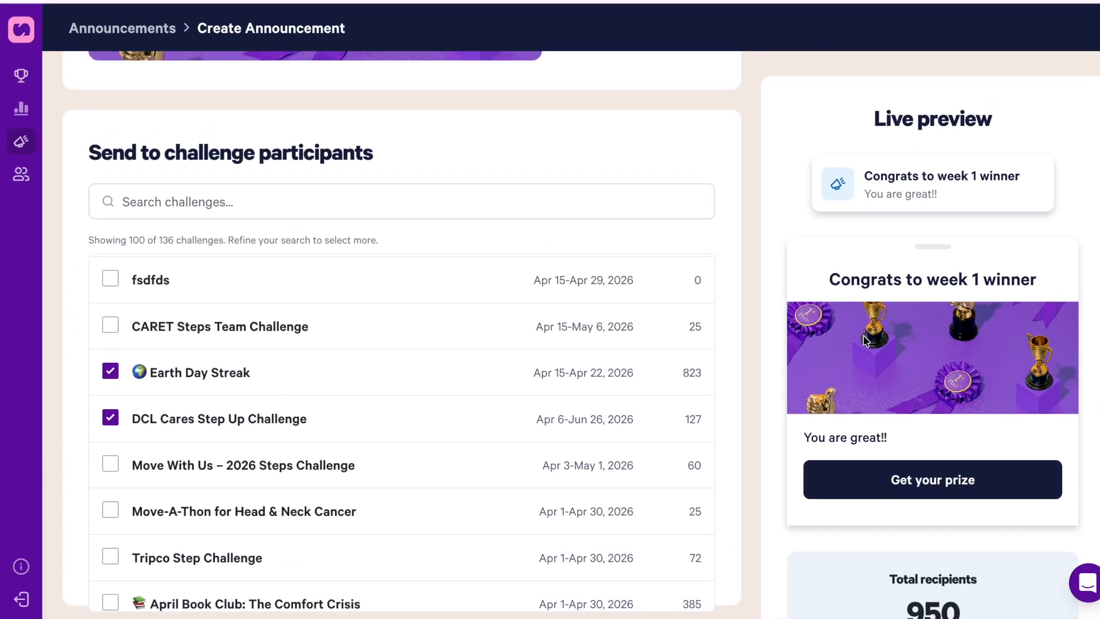
scroll(865, 341, up, 10)
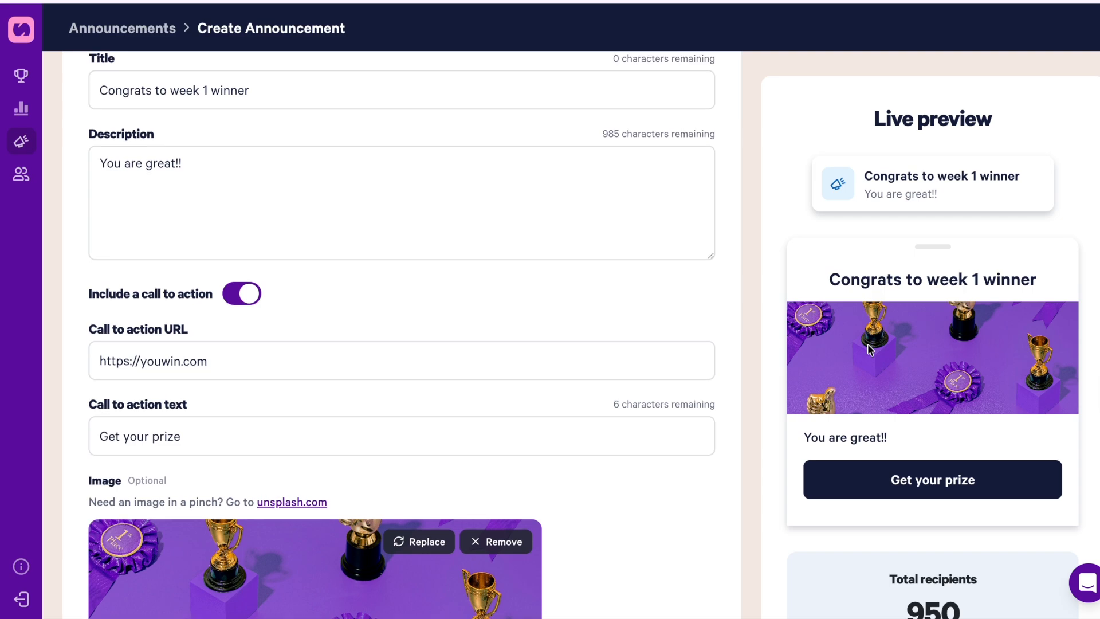
scroll(869, 348, up, 3)
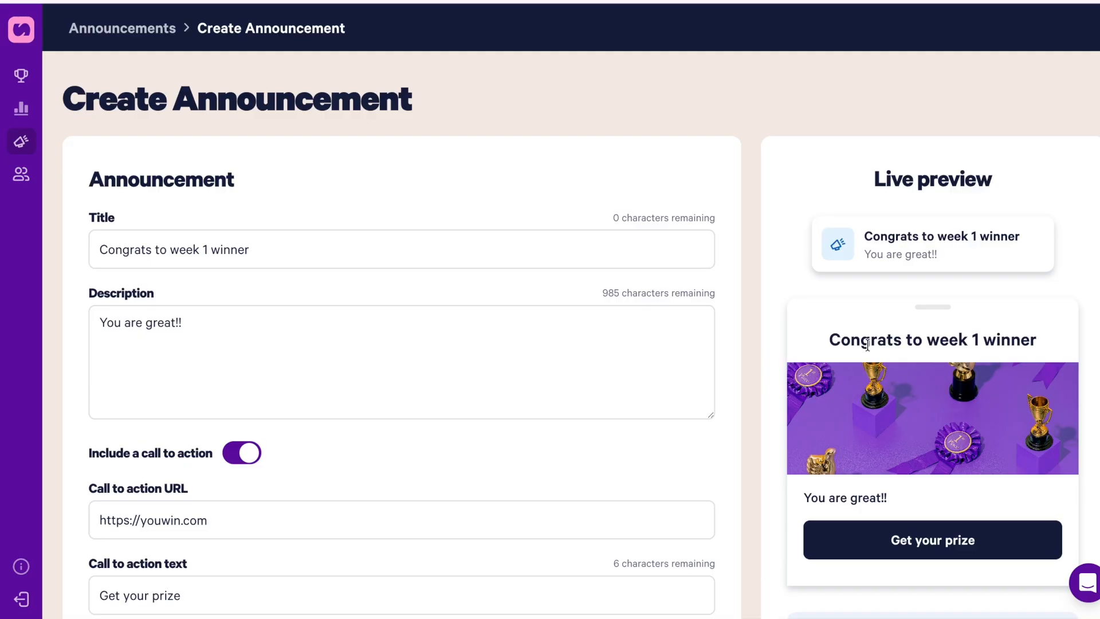
scroll(868, 345, down, 14)
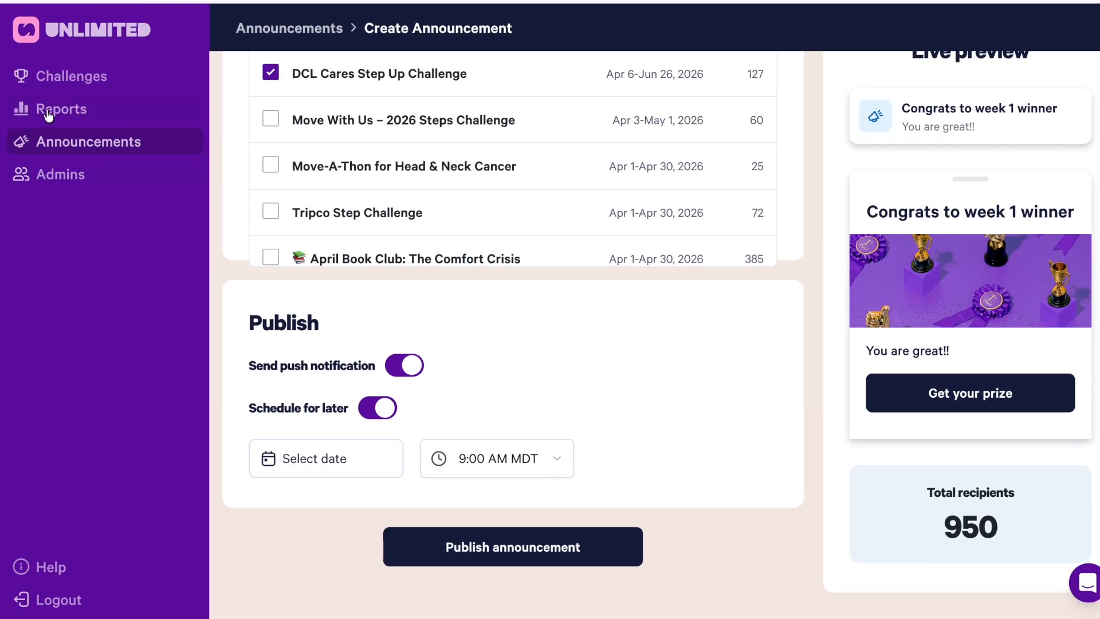
Run the Team Leaderboard report and the Streak report from the Opening Day Challenge's modes.
click(23, 109)
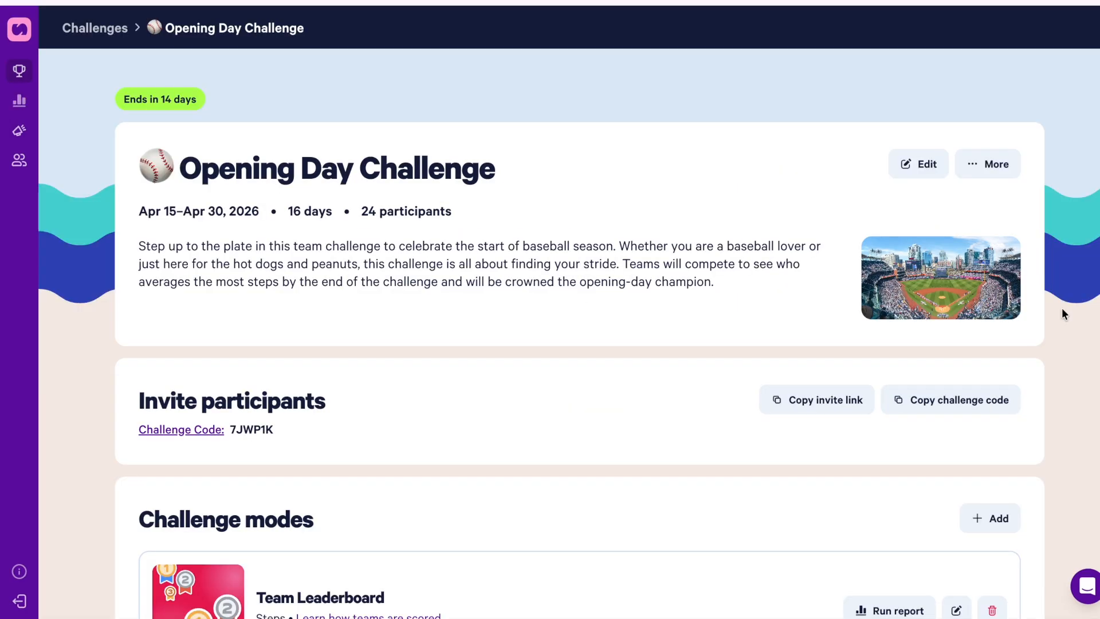
scroll(1061, 307, down, 5)
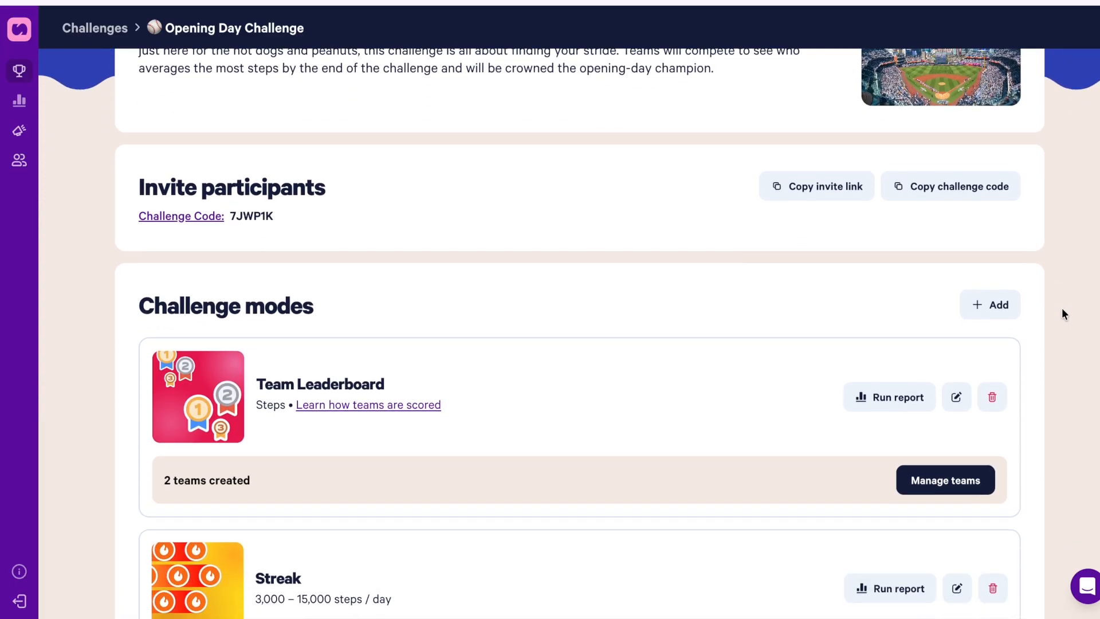
scroll(1061, 312, down, 2)
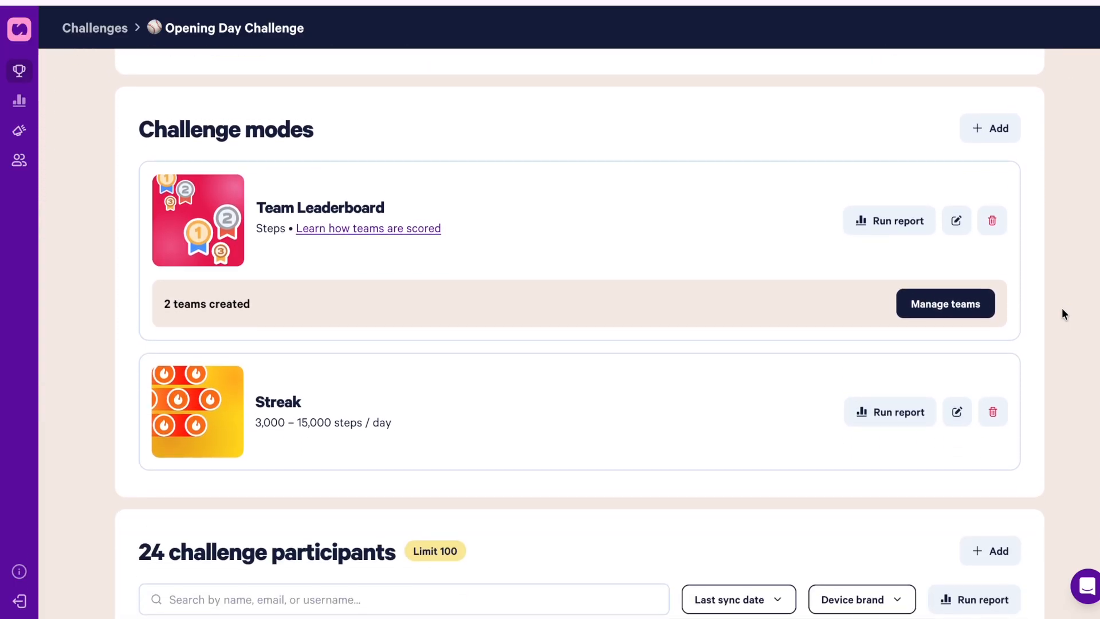
click(866, 224)
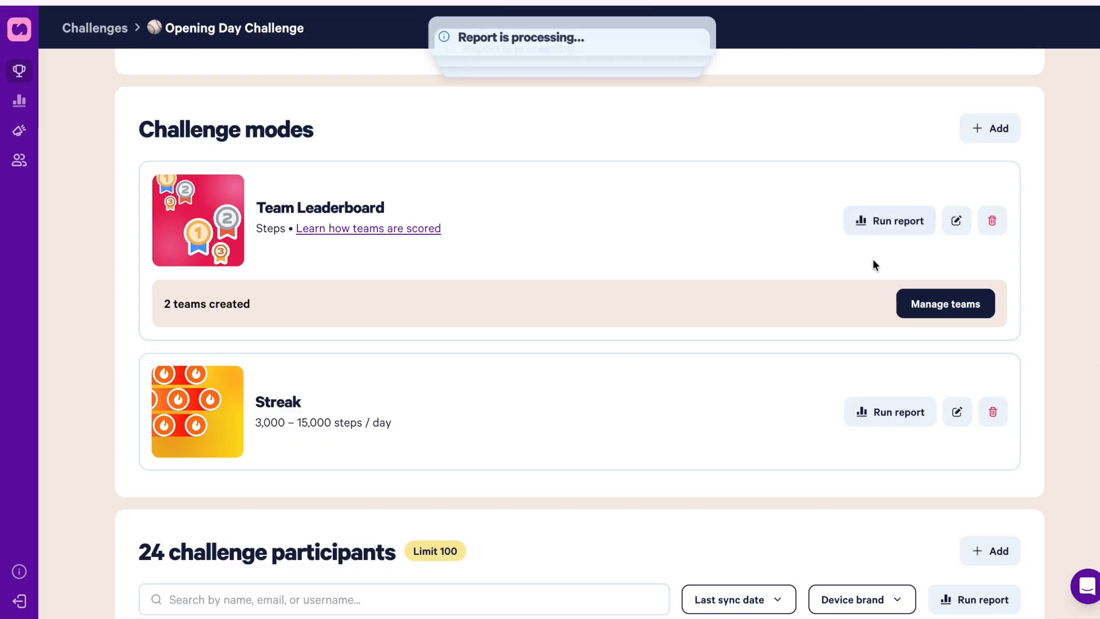
click(885, 416)
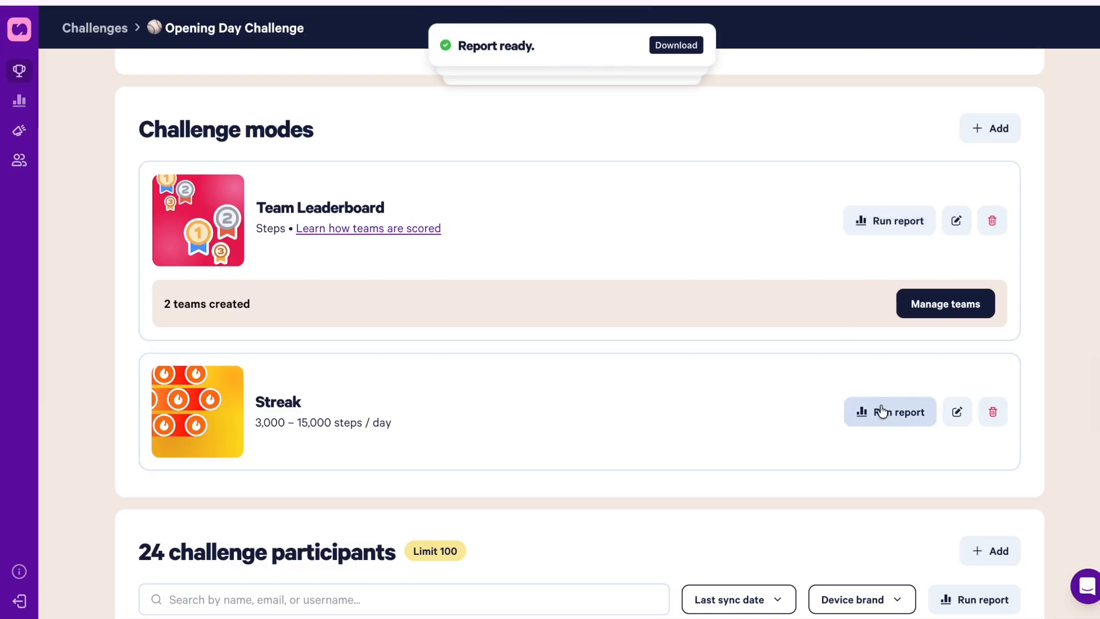
Go to the generated reports and download the Opening Day Challenge's Streak and TeamLeaderboardRoster reports.
click(22, 109)
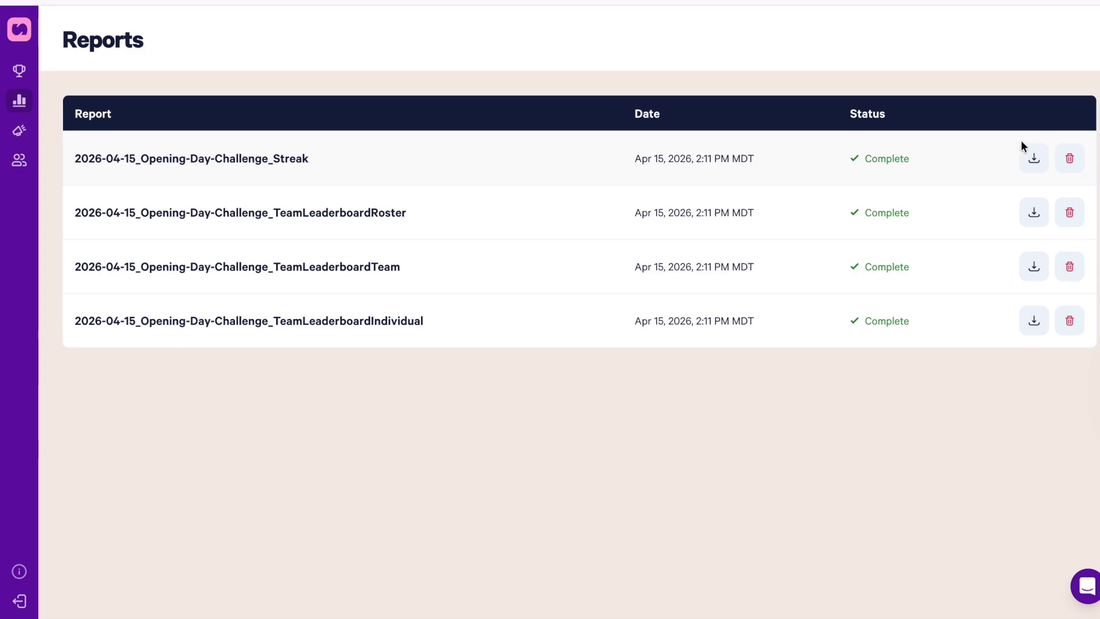
click(1035, 159)
click(1035, 213)
Return to the Opening Day Challenge and run the report for its challenge participants.
click(26, 78)
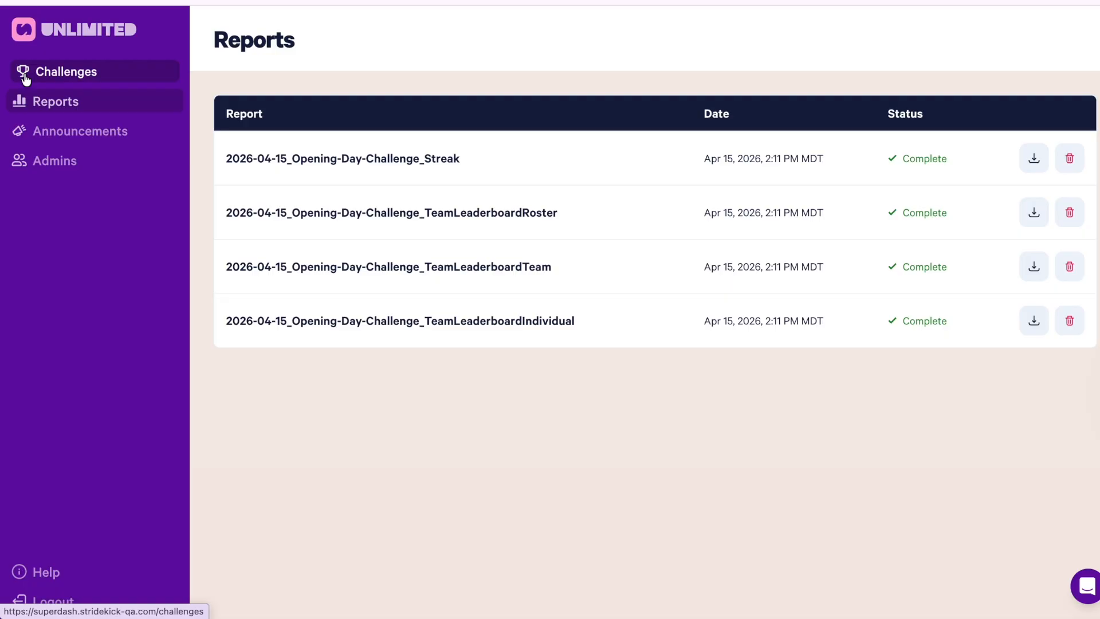
click(356, 199)
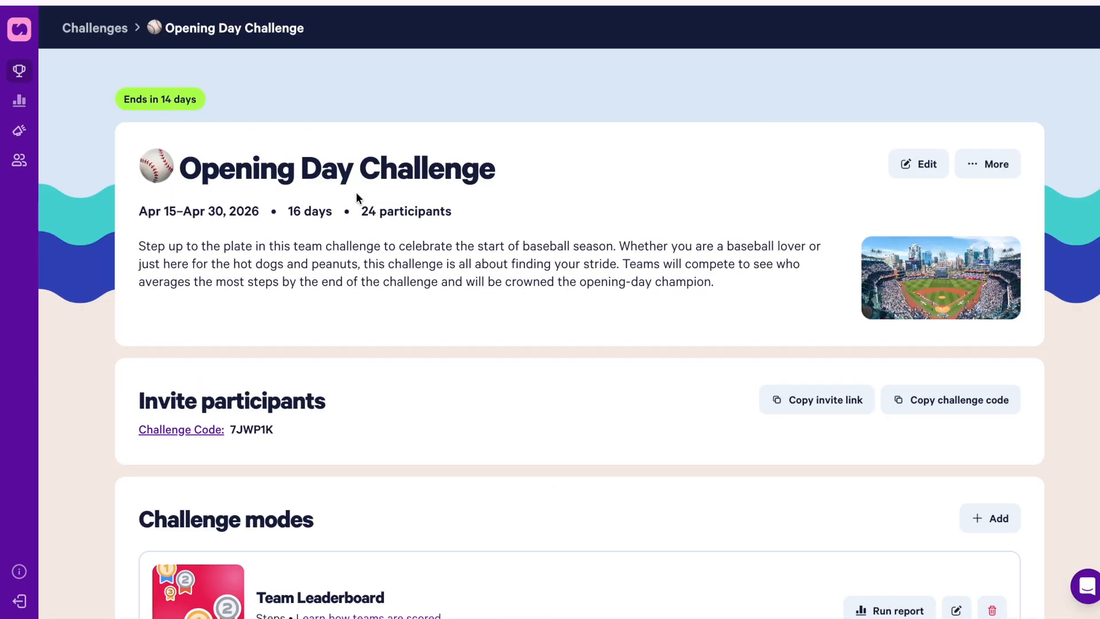
scroll(356, 198, down, 5)
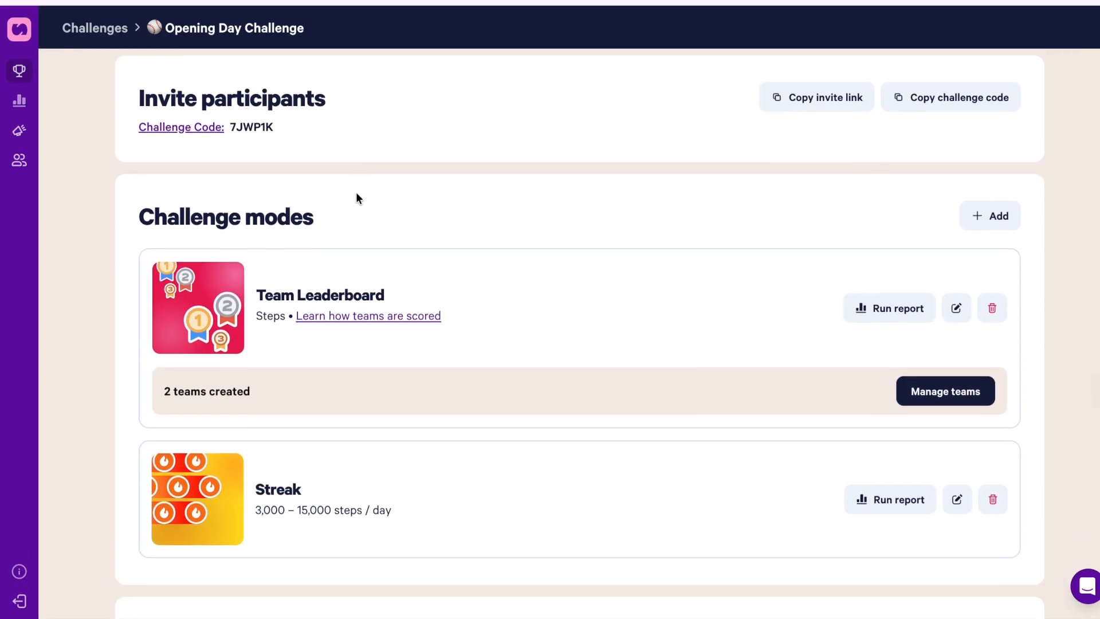
scroll(716, 324, down, 10)
scroll(716, 321, up, 2)
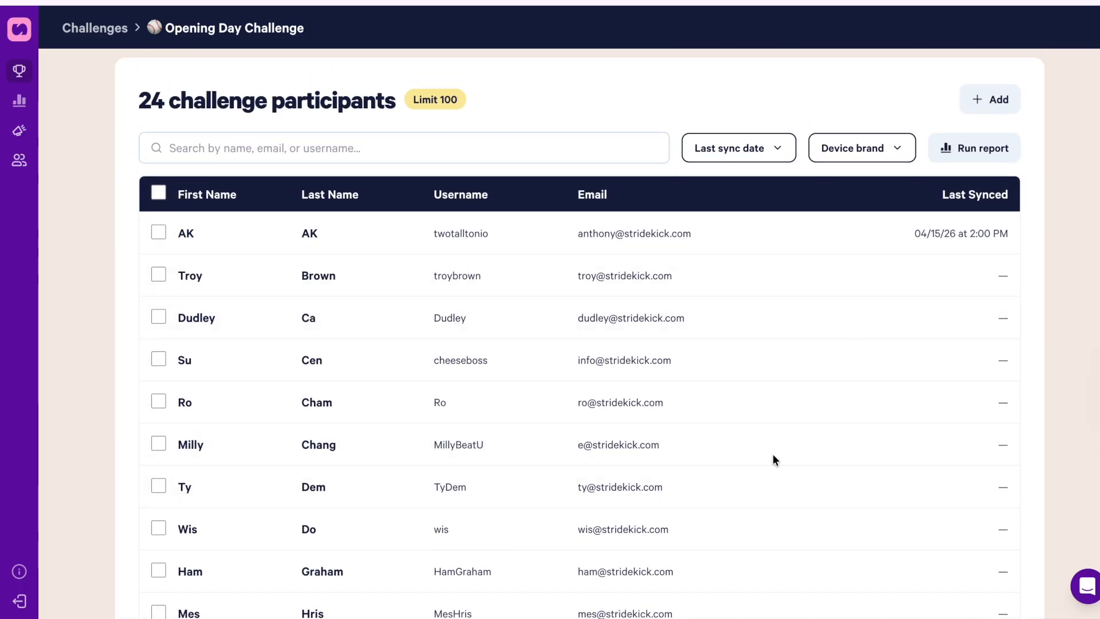
click(1011, 162)
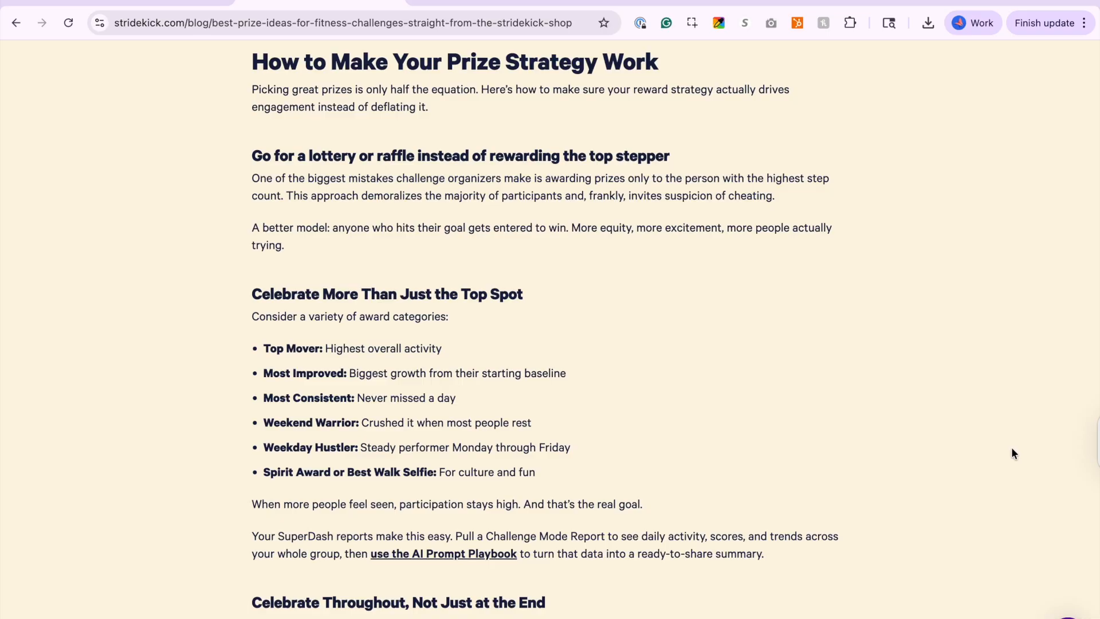
Read the award categories under "Celebrate More Than Just the Top Spot" and the prize ideas in the Stridekick blog article.
drag(256, 293, 641, 484)
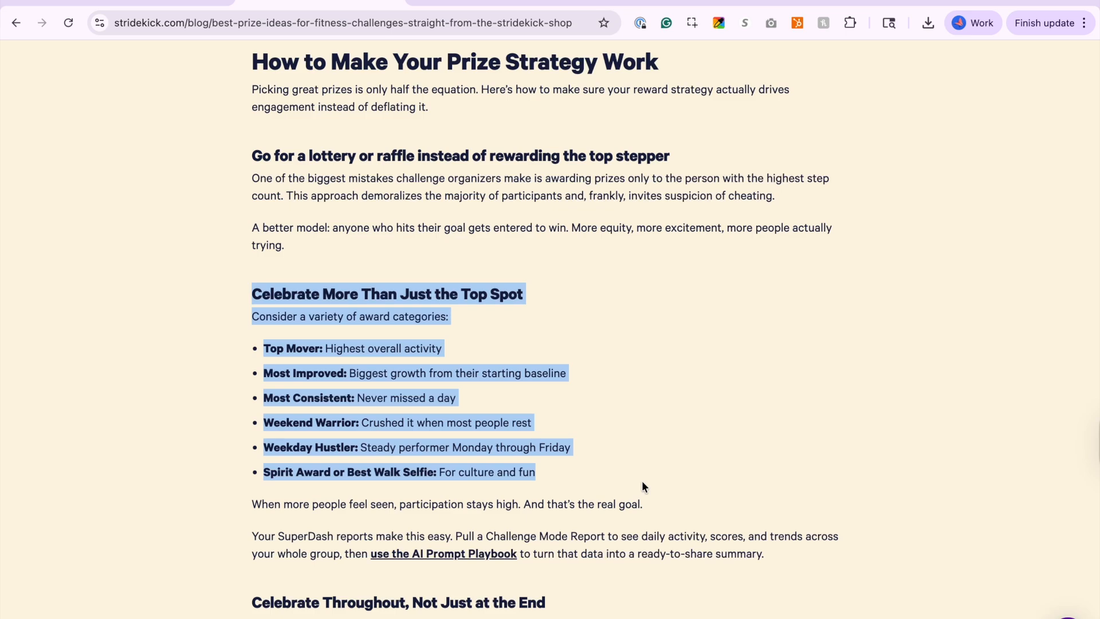
triple_click(625, 506)
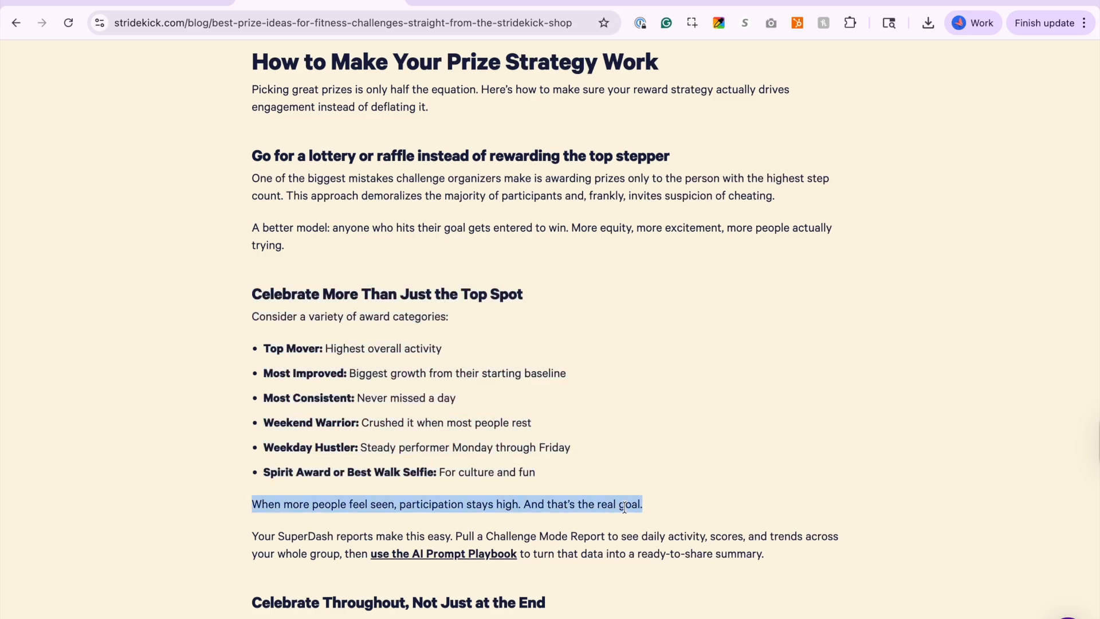
click(761, 446)
scroll(762, 446, up, 20)
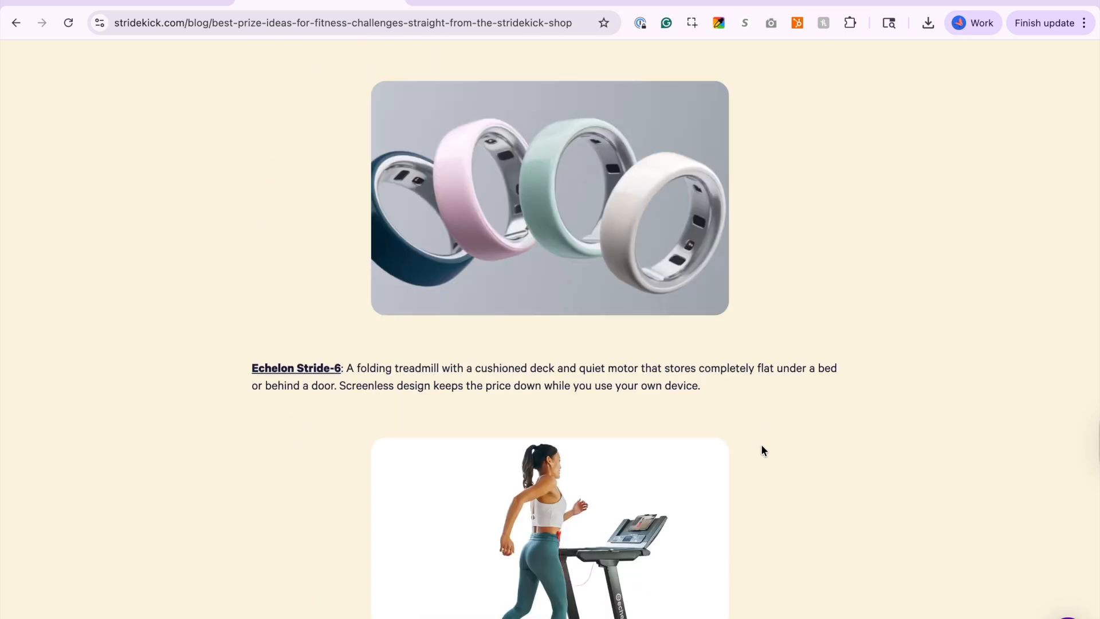
scroll(762, 445, up, 20)
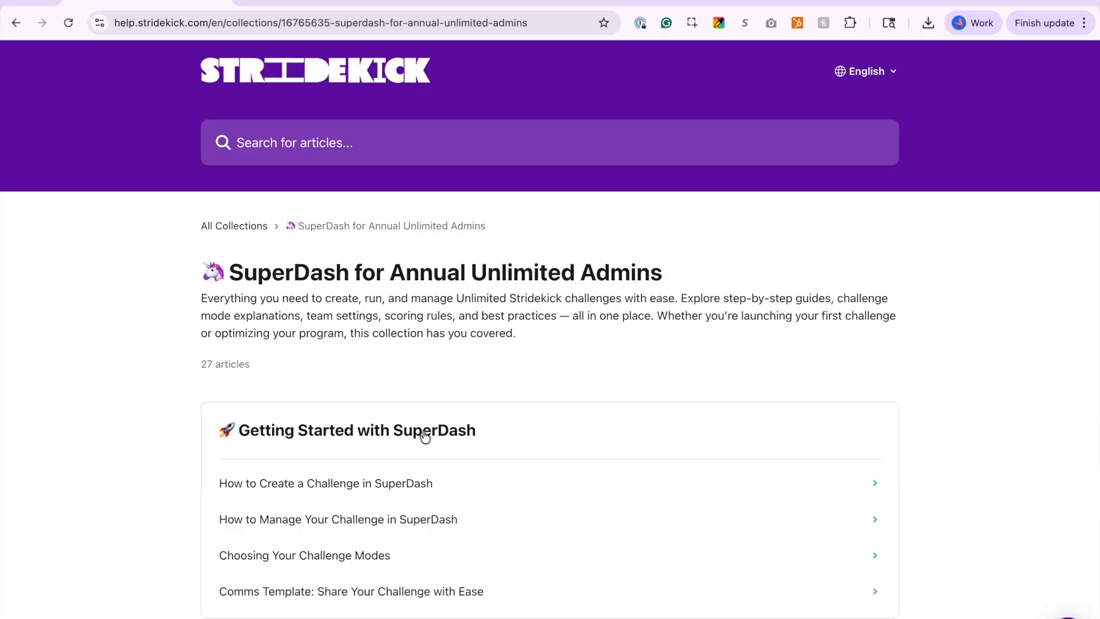
Open the help article "How to Pull Reports and Create a Challenge Summary" and follow its link to the AI prompts.
scroll(425, 437, down, 20)
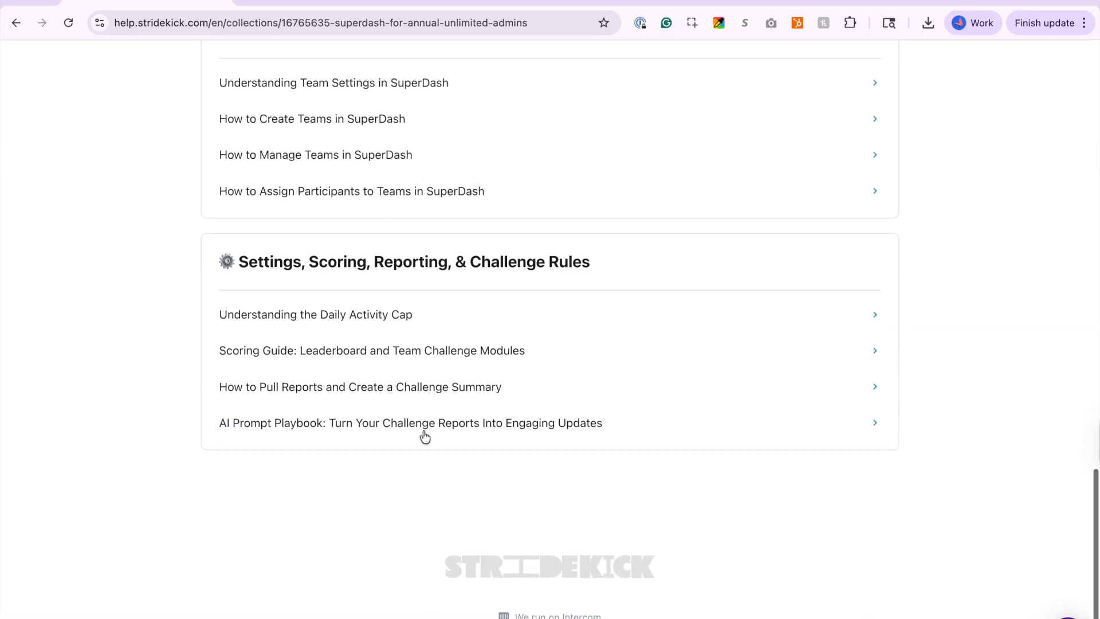
click(418, 394)
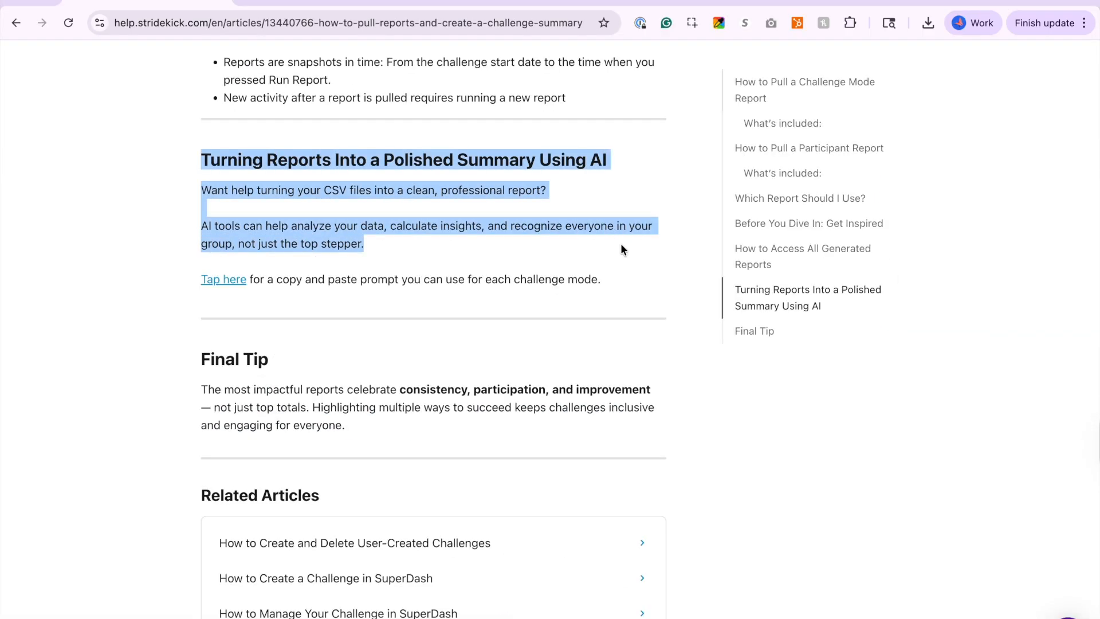
drag(621, 248, 624, 280)
click(196, 261)
click(233, 280)
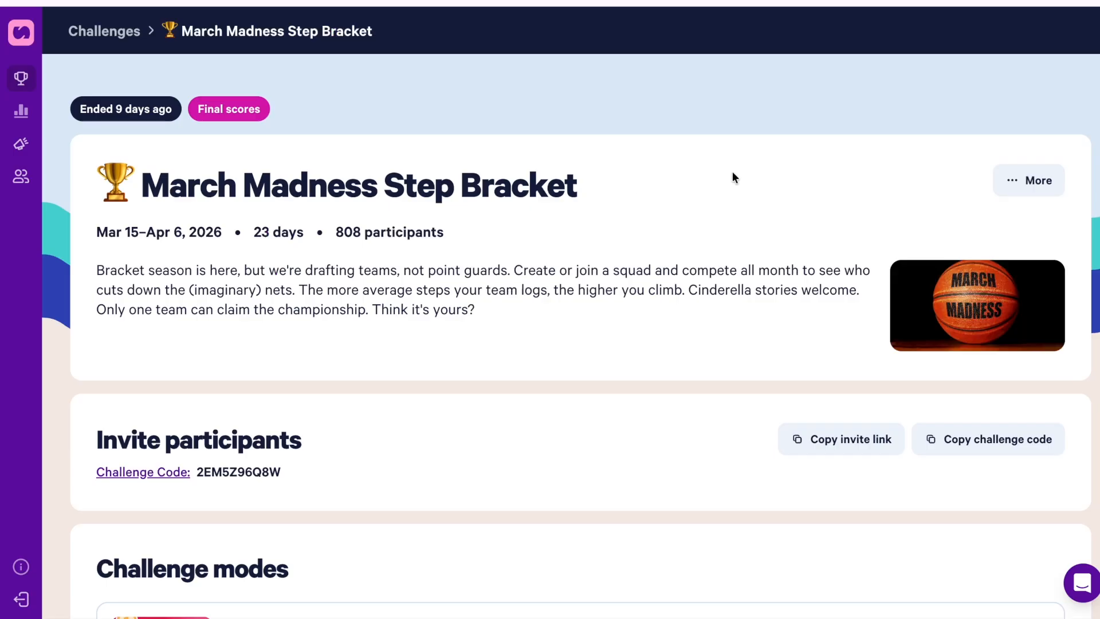
Start duplicating the finished March Madness Step Bracket challenge and choose to invite new participants.
click(1051, 181)
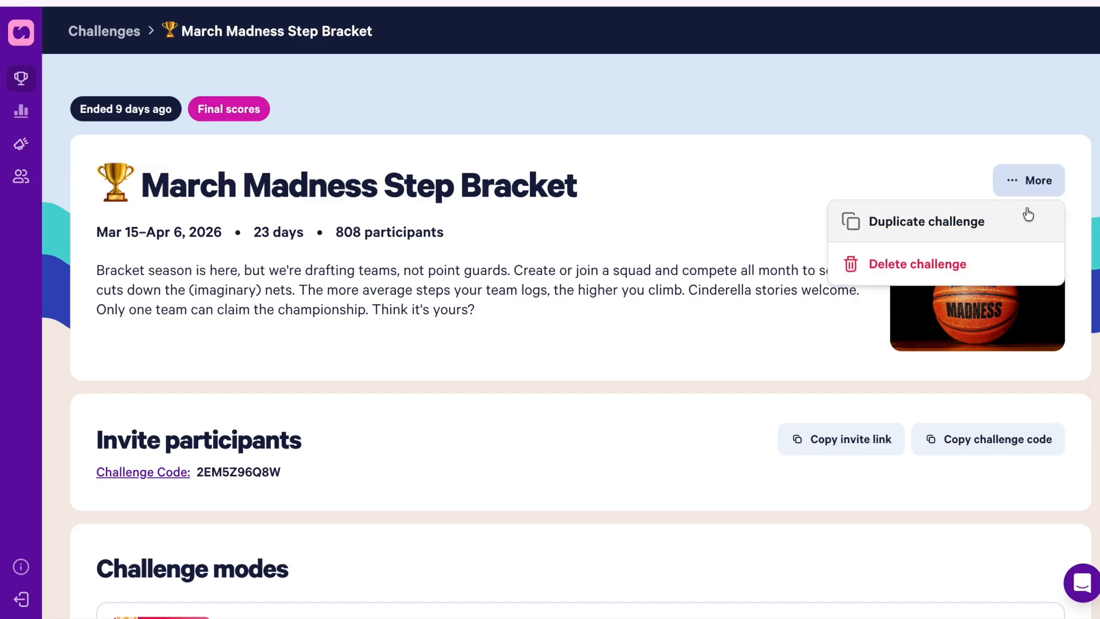
click(988, 230)
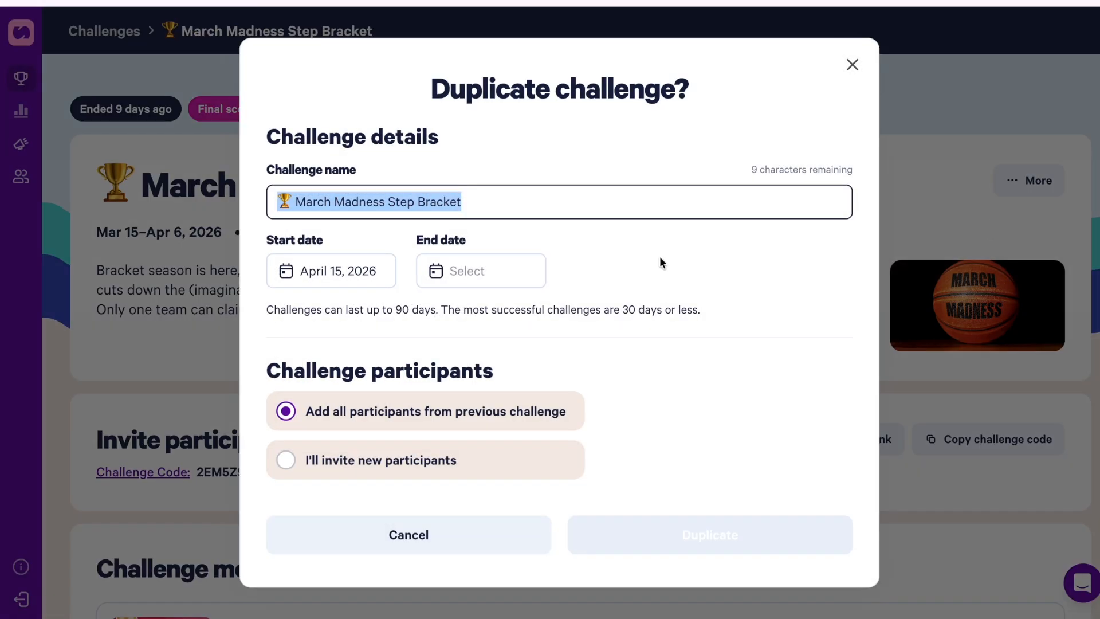
click(388, 483)
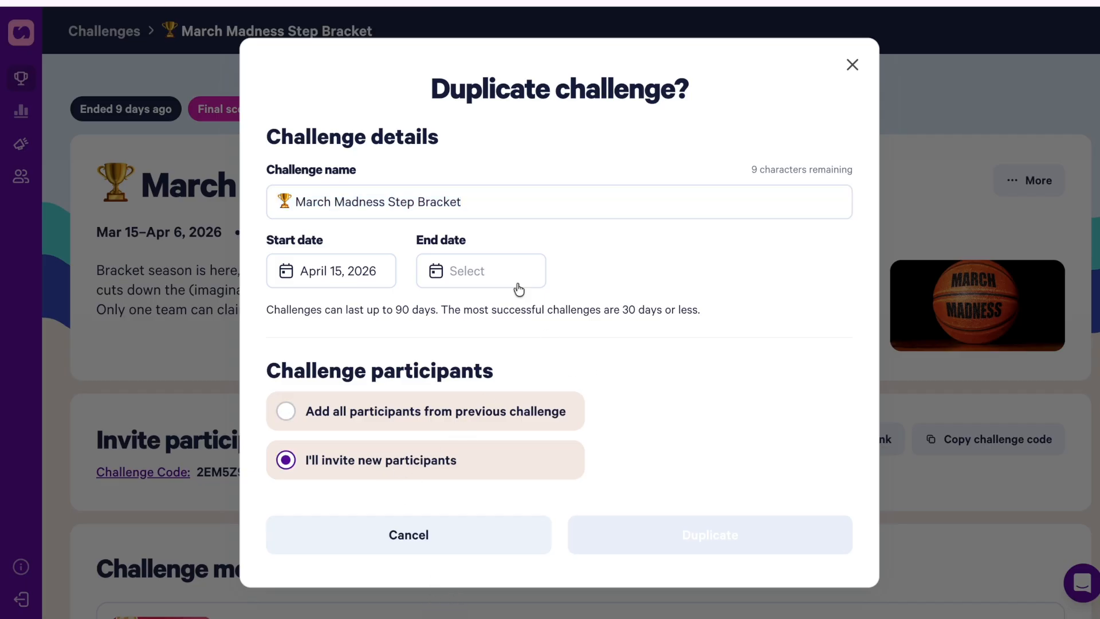
Set the duplicate's end date to April 23, 2026, create the challenge and look over its page.
click(497, 272)
click(545, 475)
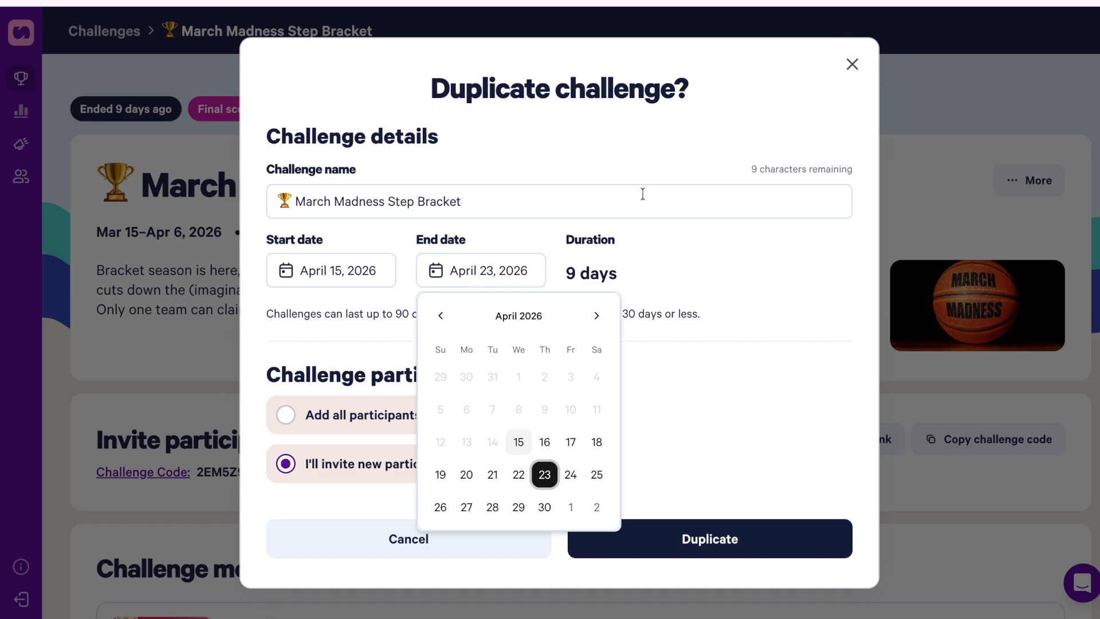
click(682, 272)
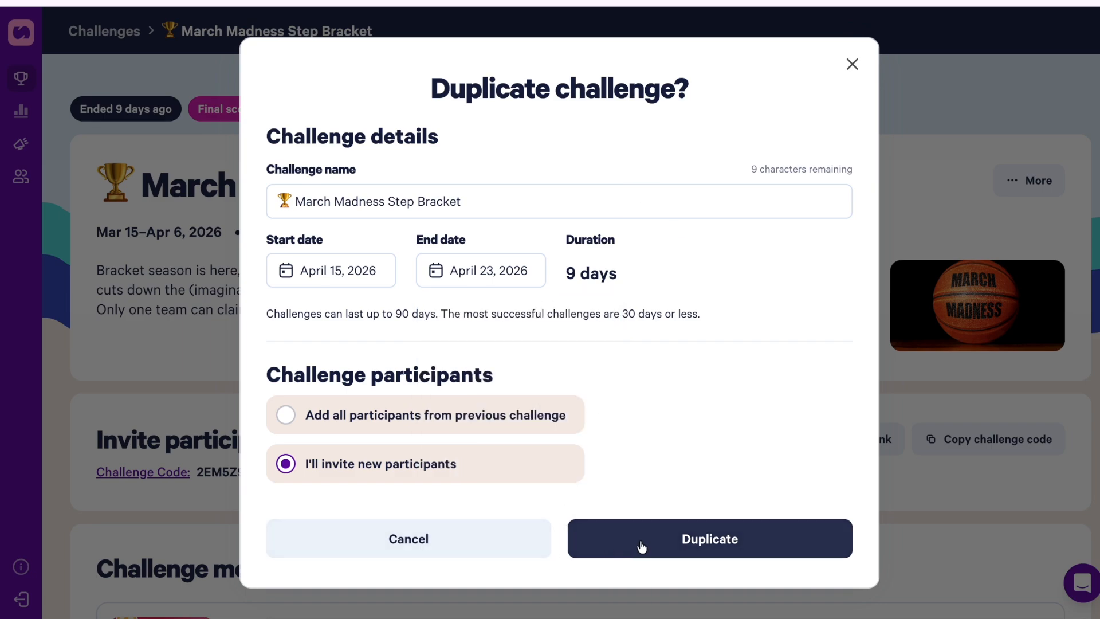
click(309, 269)
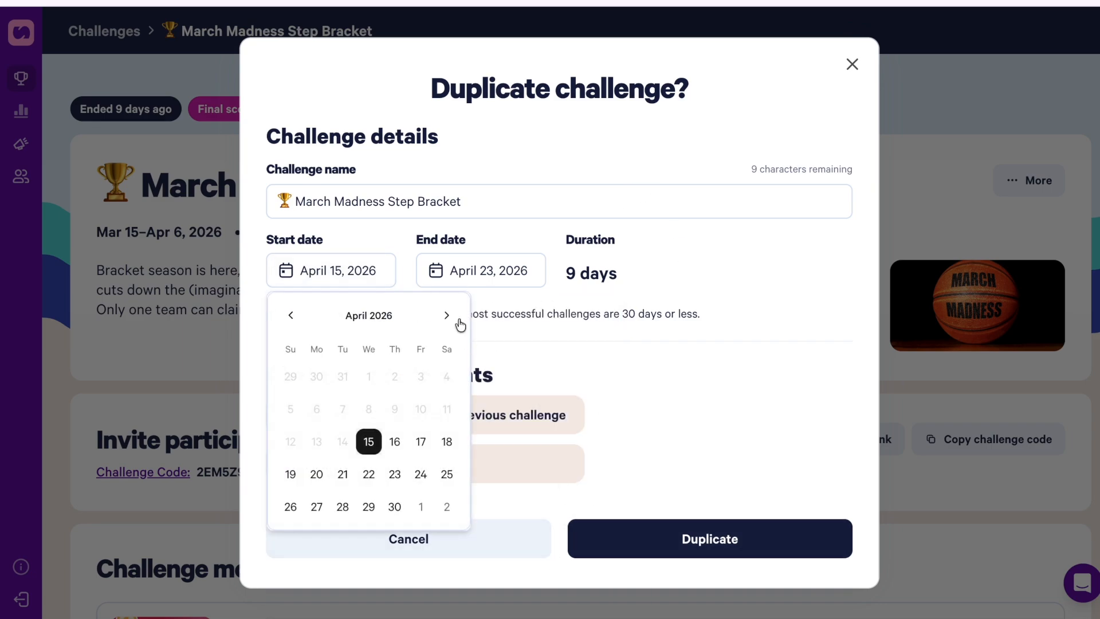
click(689, 541)
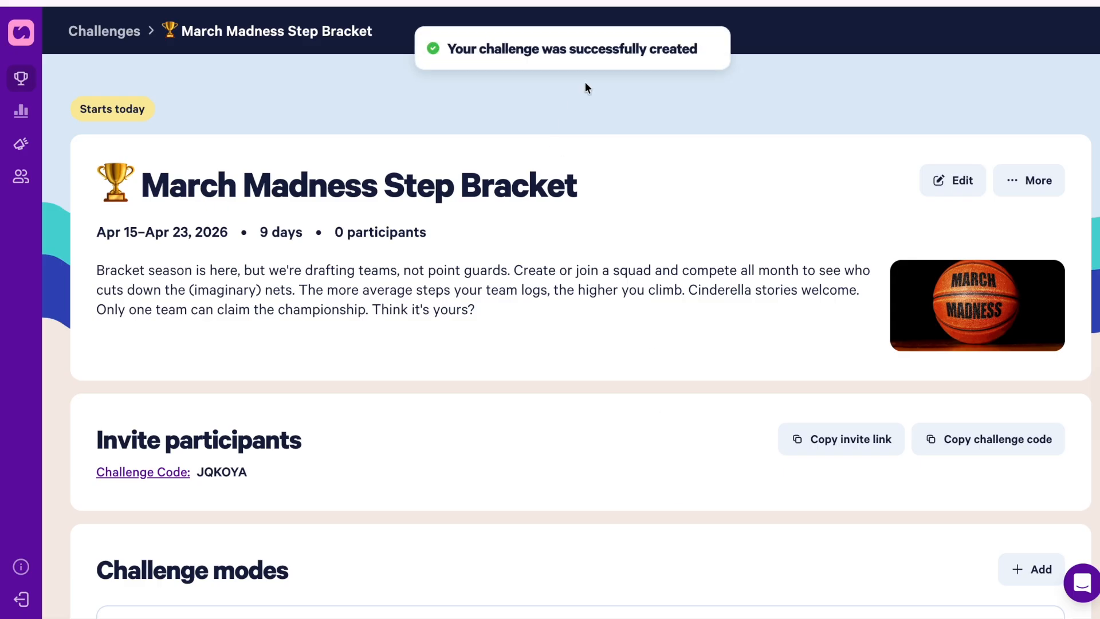
scroll(586, 83, down, 10)
scroll(586, 87, up, 10)
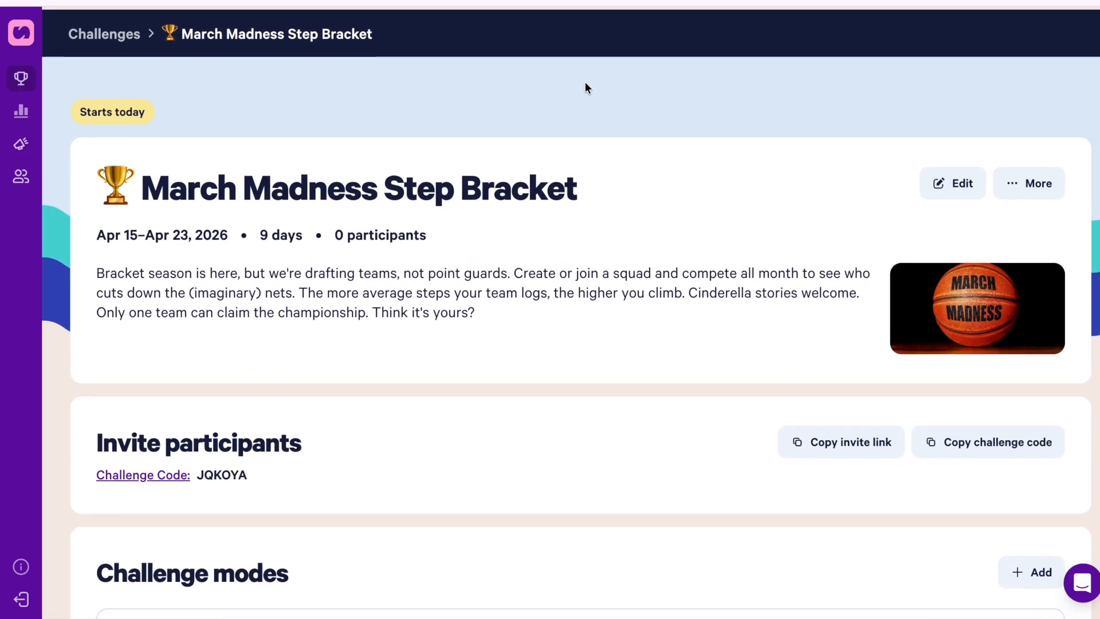